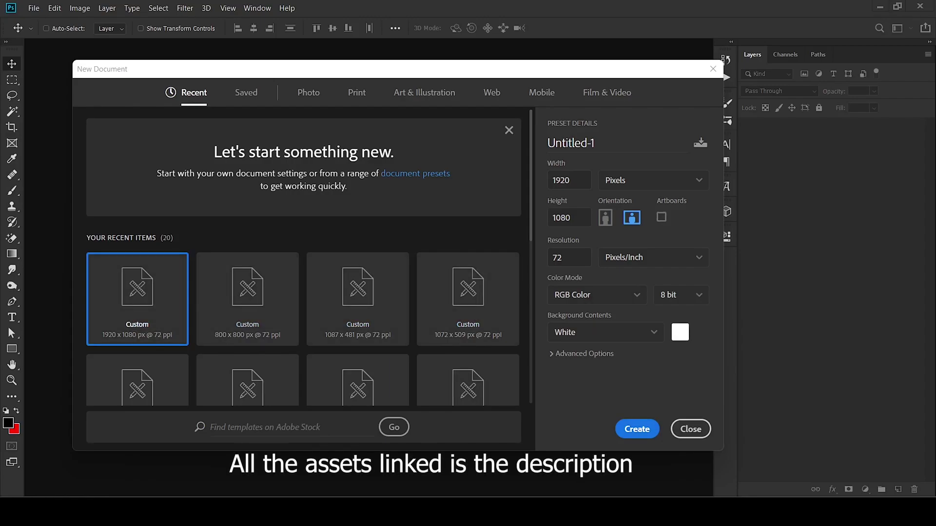
# Create a 1920×1080 px document with its background filled solid black
pyautogui.press('Return')
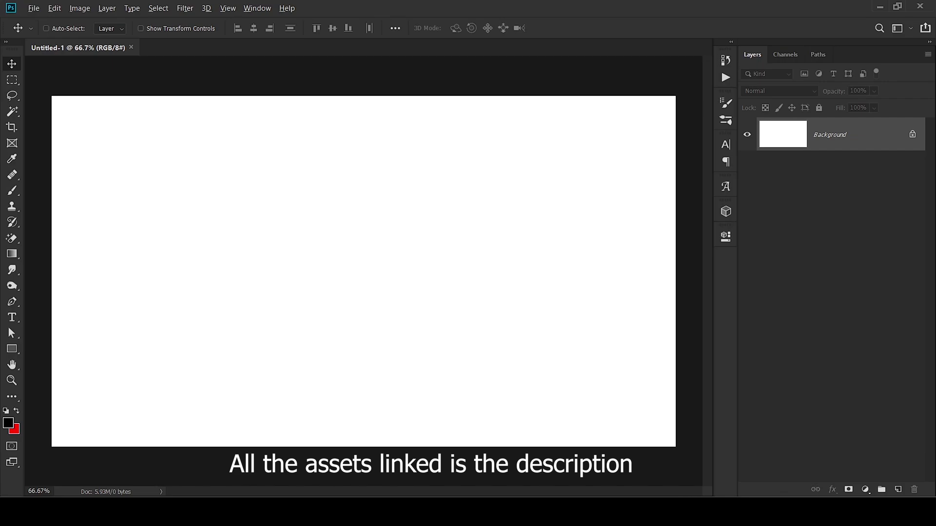
pyautogui.hotkey('alt', 'BackSpace')
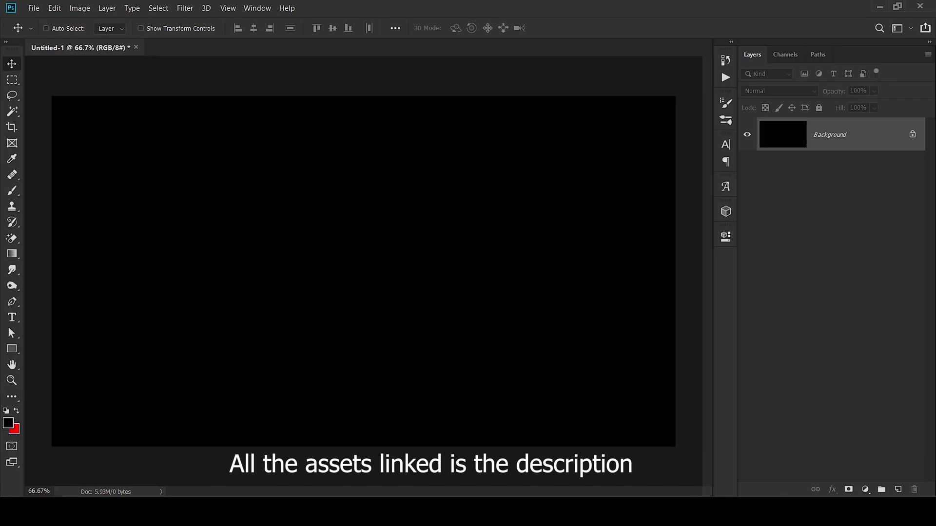
# Add a text layer for the title and colour it white (#ffffff)
pyautogui.press('t')
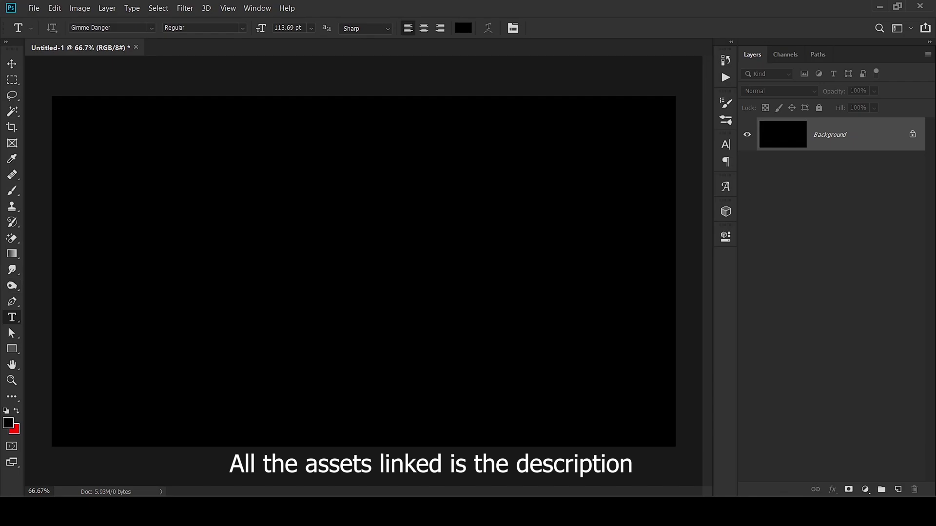
pyautogui.click(249, 244)
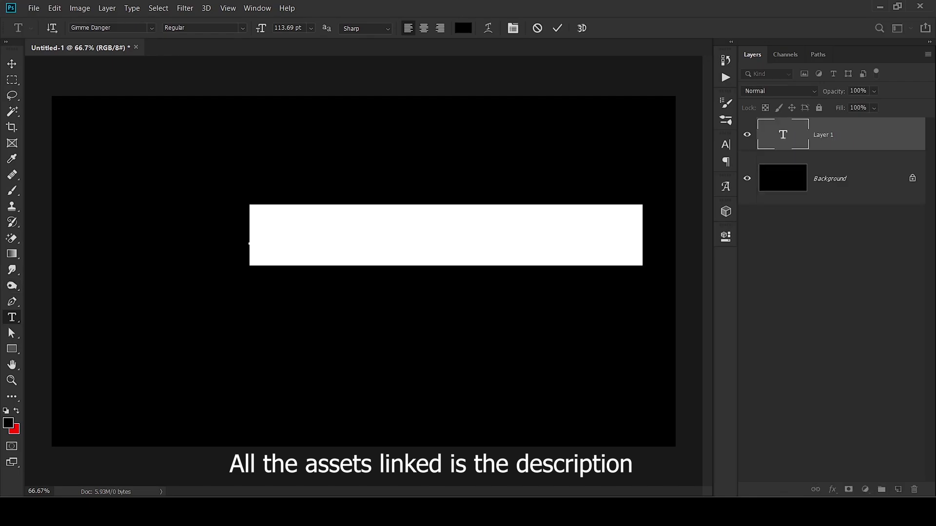
pyautogui.write('TEXT')
pyautogui.hotkey('ctrl', 'a')
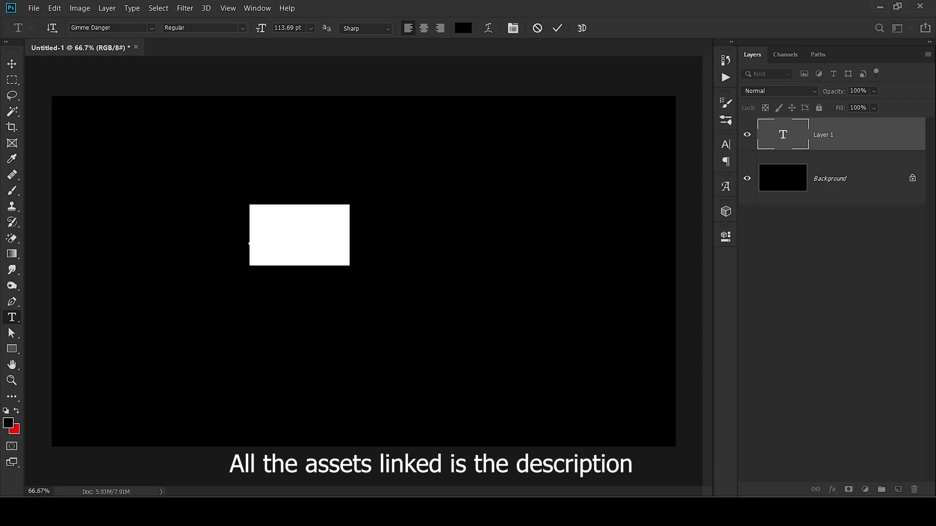
pyautogui.click(463, 28)
pyautogui.write('ffffff')
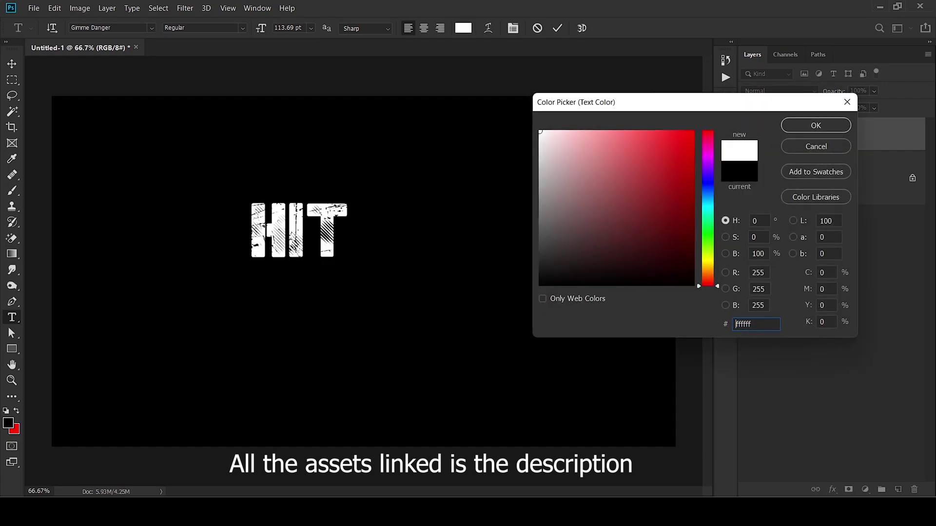
pyautogui.press('Return')
pyautogui.hotkey('ctrl', 'Return')
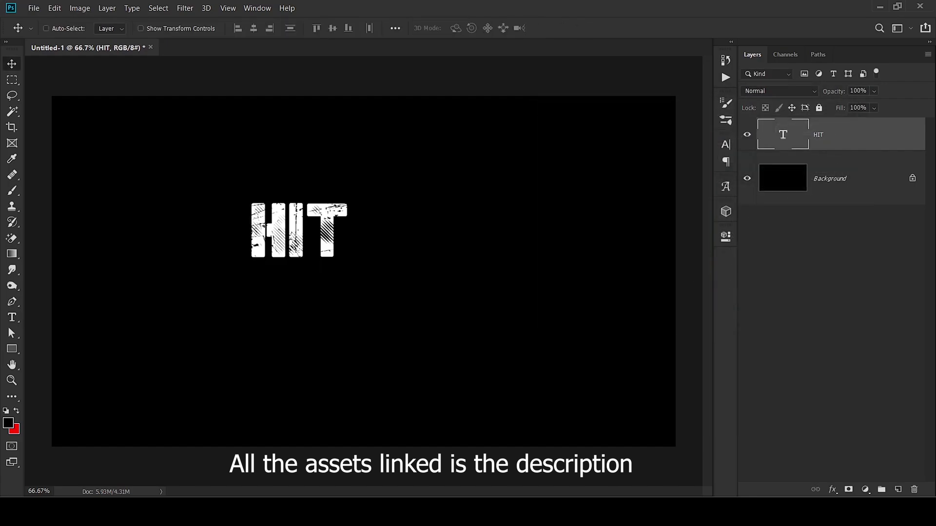
# Scale the title up about threefold and position it near the canvas centre
pyautogui.hotkey('ctrl', 't')
pyautogui.moveTo(348, 265); pyautogui.dragTo(516, 383)
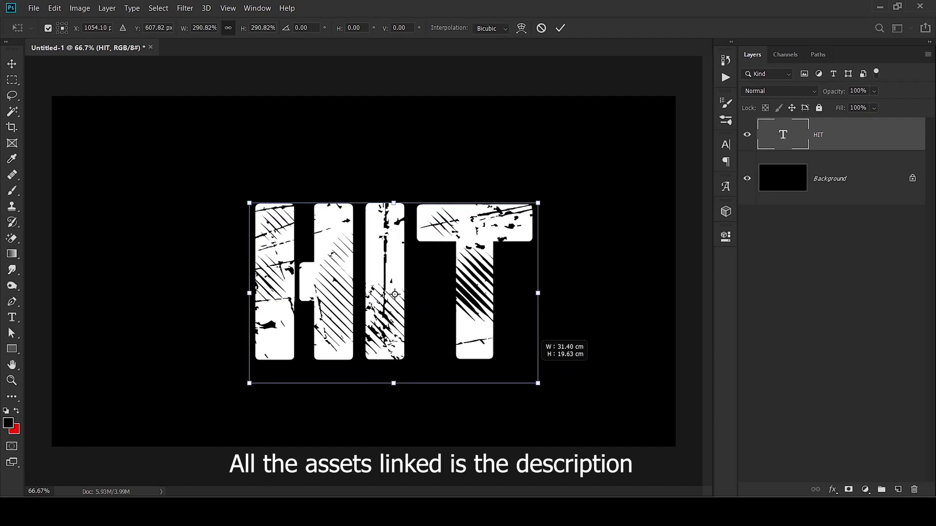
pyautogui.moveTo(465, 262); pyautogui.dragTo(439, 234)
pyautogui.press('Return')
pyautogui.press('t')
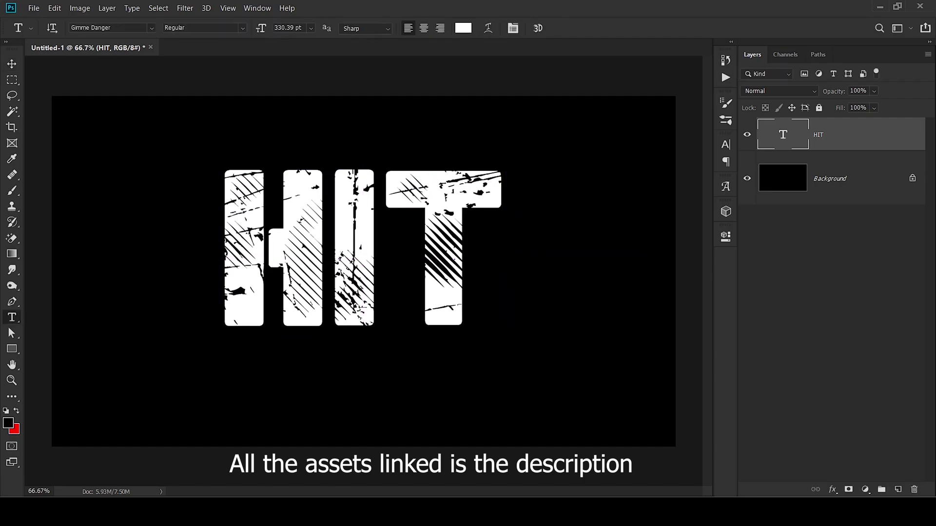
pyautogui.click(380, 263)
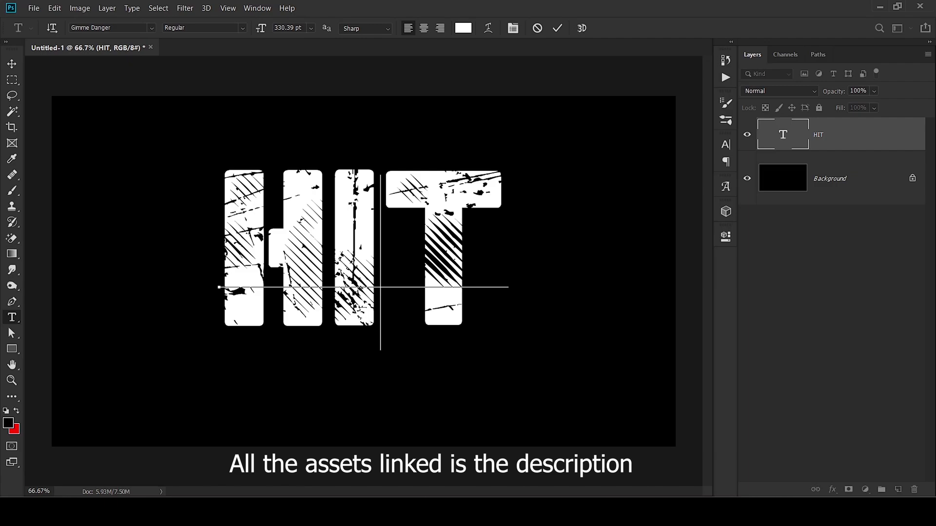
pyautogui.hotkey('ctrl', 'Return')
pyautogui.press('v')
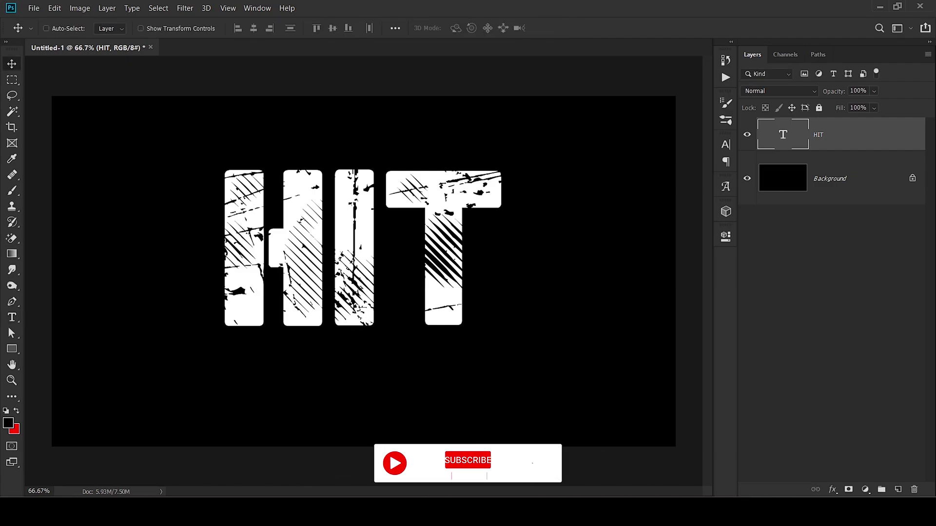
pyautogui.moveTo(375, 205); pyautogui.dragTo(381, 200)
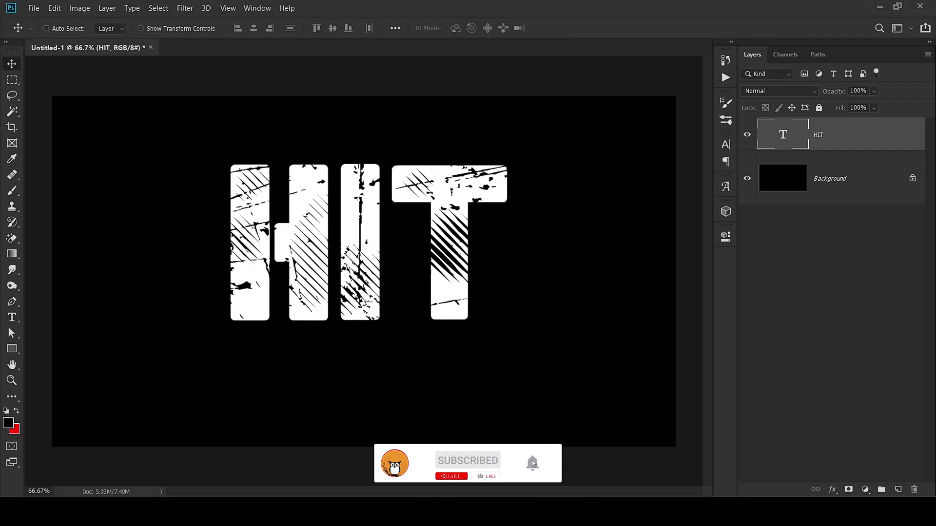
# Draw a thin rectangle bar just beneath the title, with no outline stroke
pyautogui.click(12, 349)
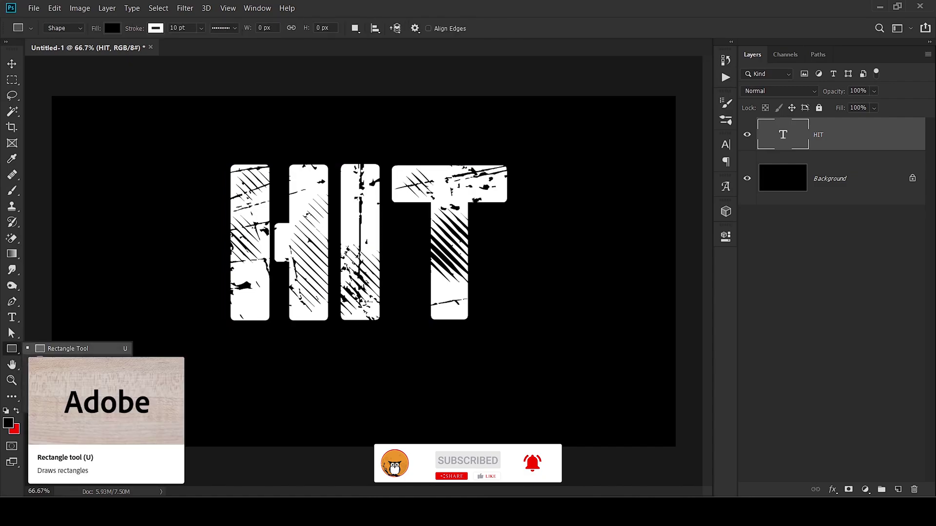
pyautogui.moveTo(226, 329); pyautogui.dragTo(511, 331)
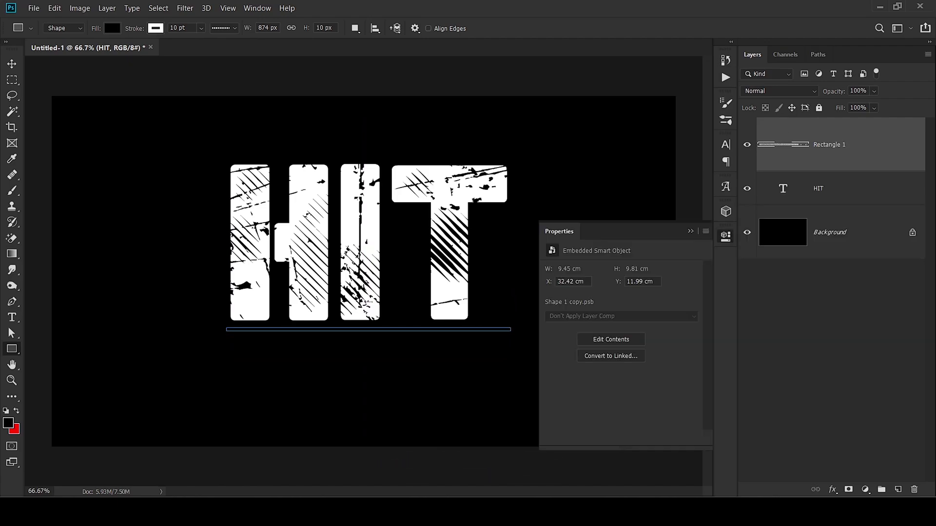
pyautogui.click(224, 27)
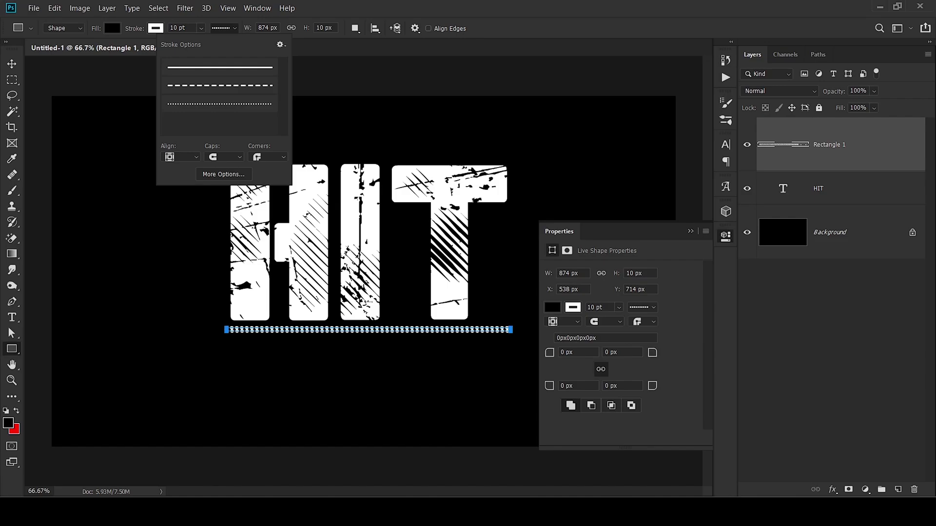
pyautogui.click(156, 27)
pyautogui.click(103, 52)
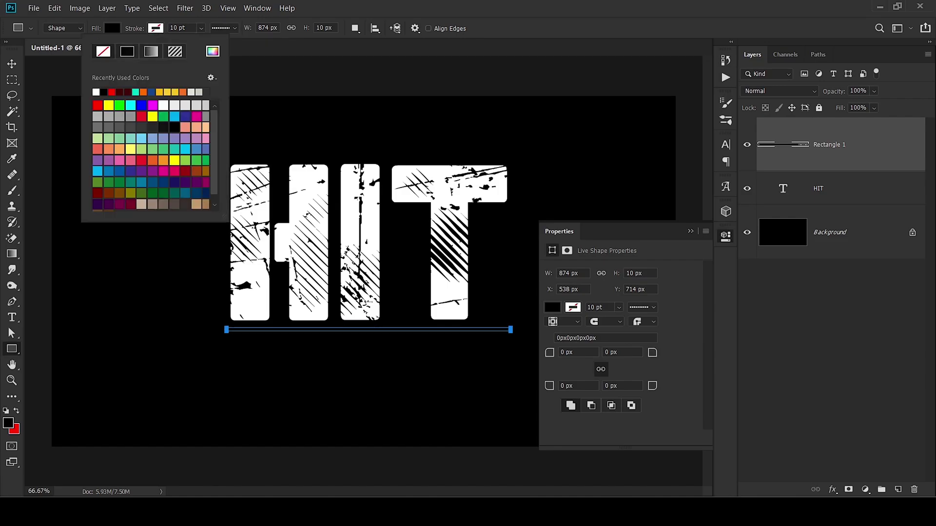
# Fill the bar teal and close the shape properties
pyautogui.click(112, 28)
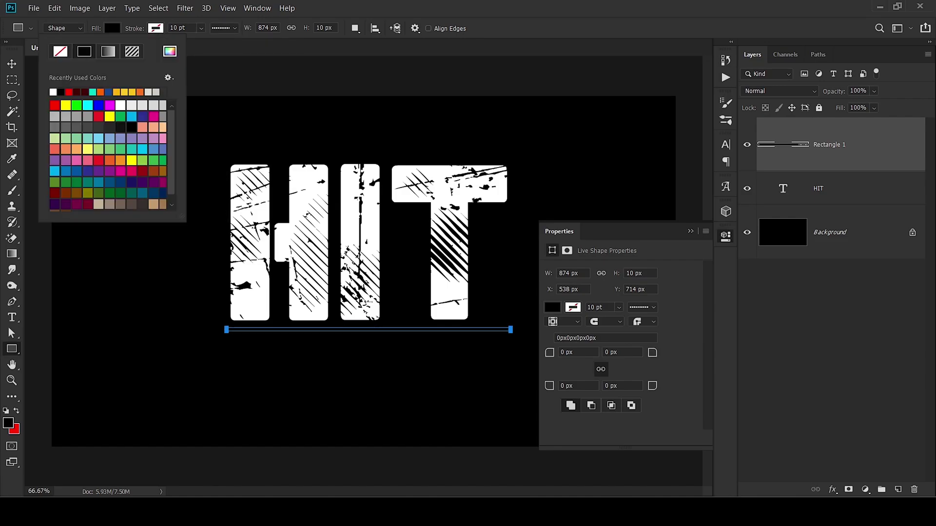
pyautogui.click(92, 92)
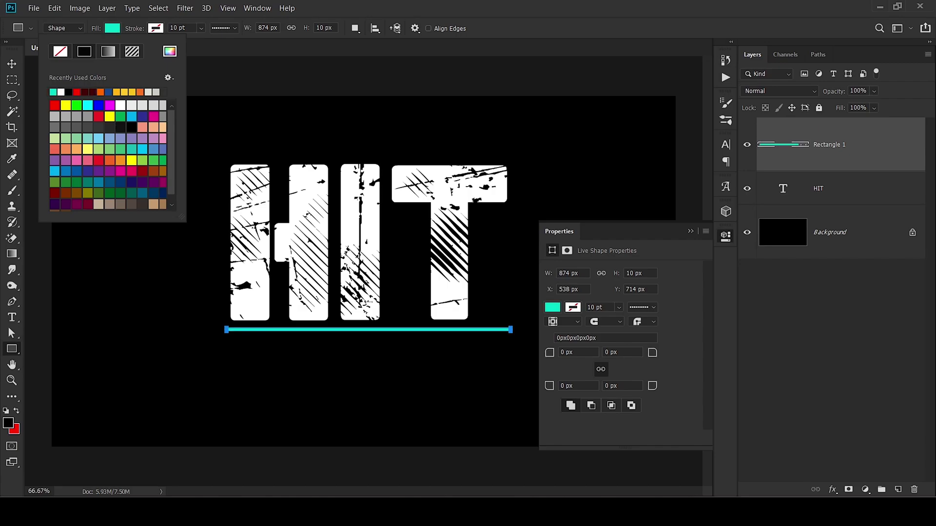
pyautogui.click(553, 307)
pyautogui.press('Escape')
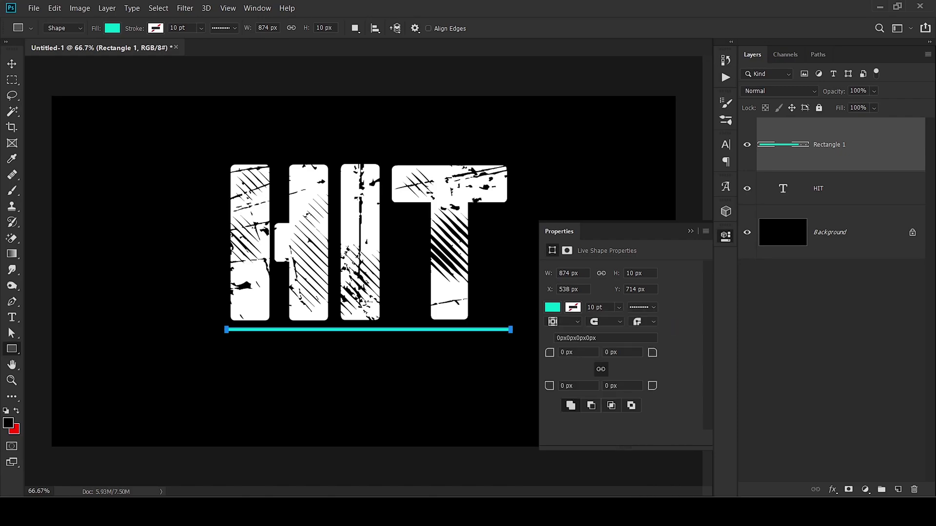
pyautogui.press('v')
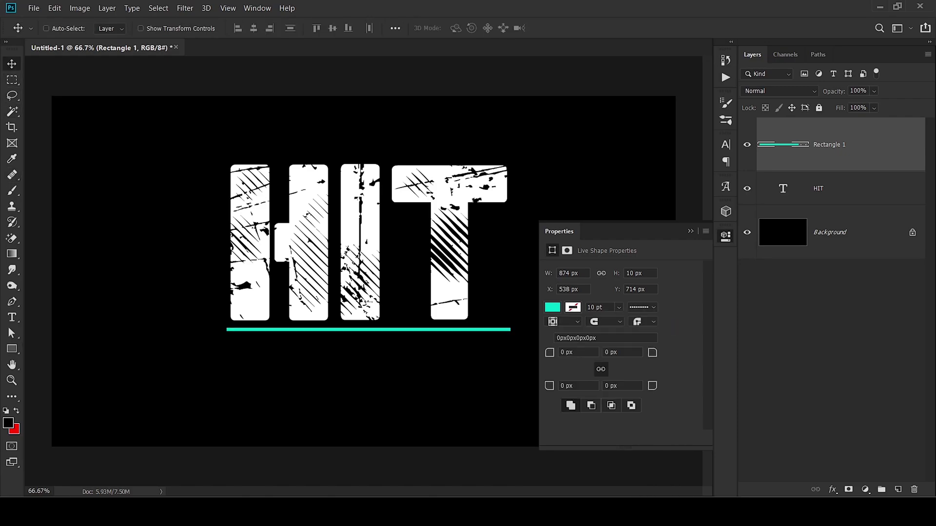
pyautogui.click(725, 236)
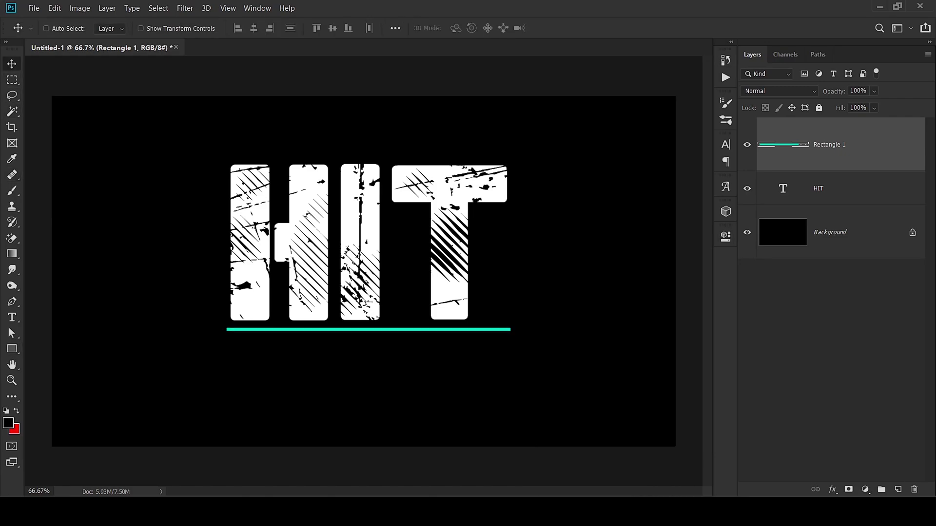
# Select the HIT text layer and sample the underline's teal as the foreground colour
pyautogui.press('i')
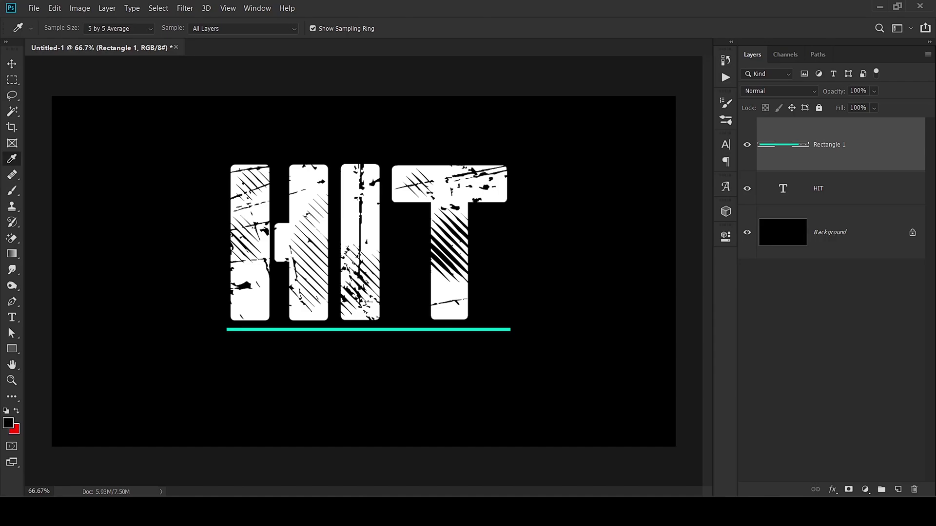
pyautogui.press('v')
pyautogui.hotkey('alt', '[')
pyautogui.press('i')
pyautogui.click(7, 423)
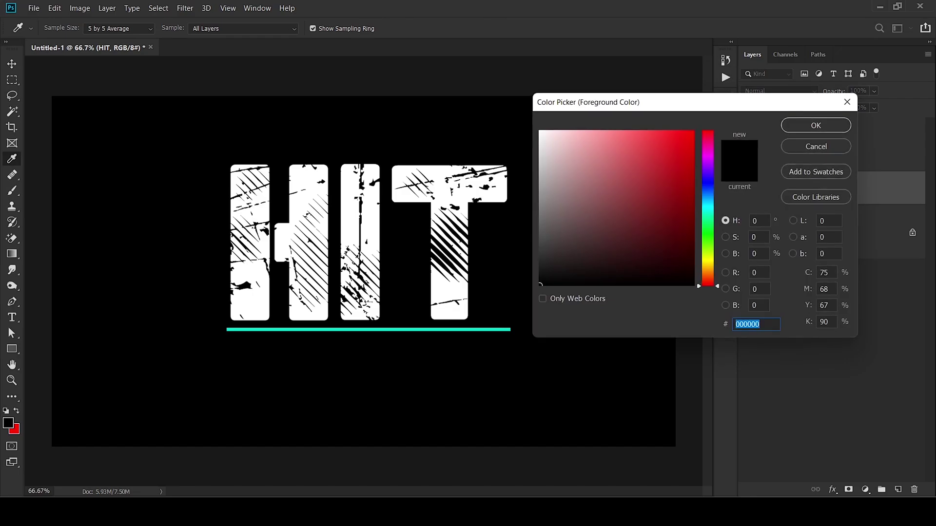
pyautogui.click(368, 329)
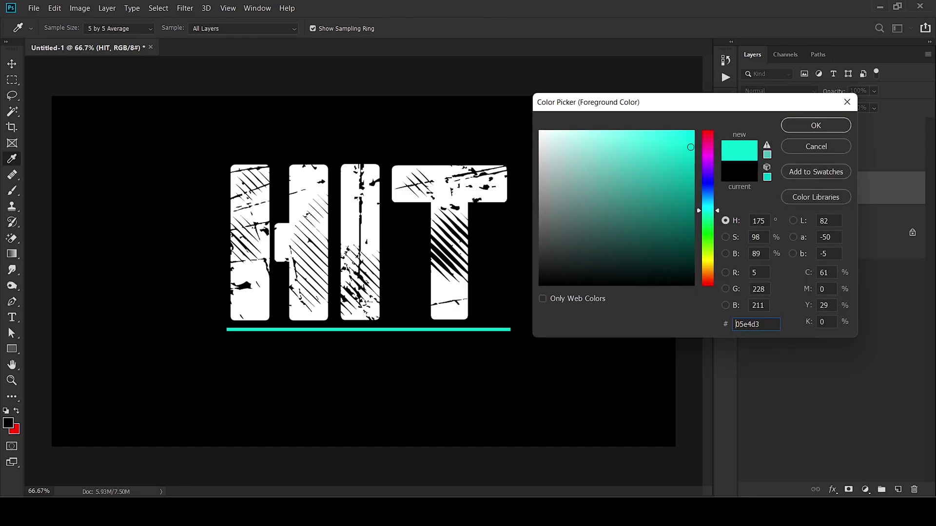
pyautogui.press('Return')
# Fill the HIT text with teal and place a duplicate underline lower down
pyautogui.press('v')
pyautogui.hotkey('alt', 'BackSpace')
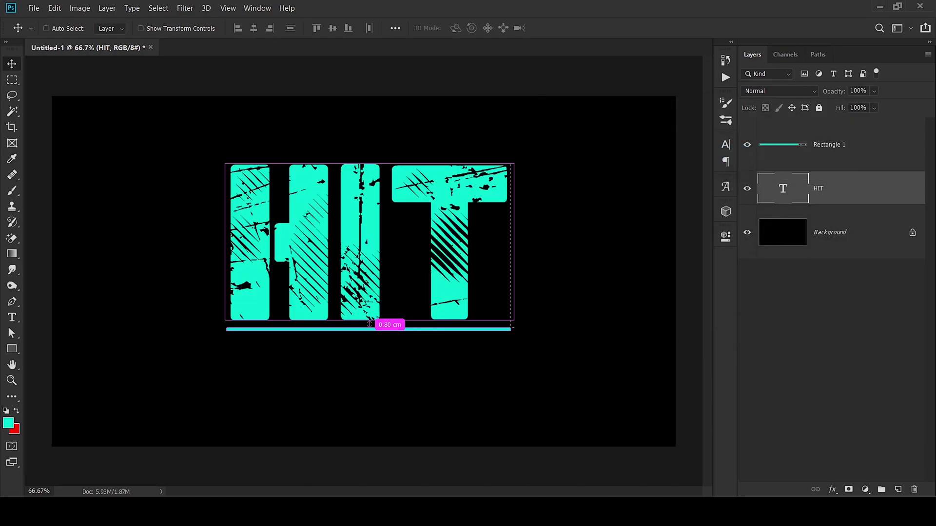
pyautogui.hotkey('alt', ']')
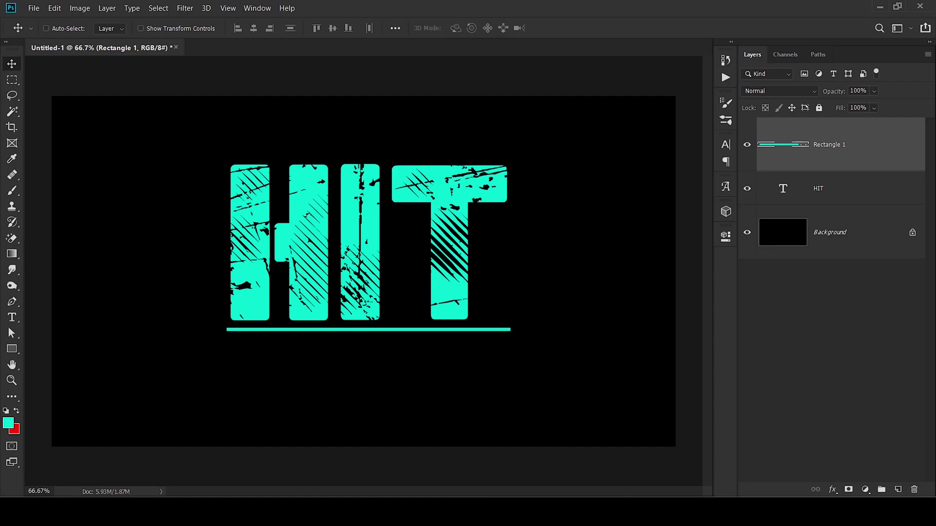
pyautogui.moveTo(383, 330); pyautogui.dragTo(383, 373)
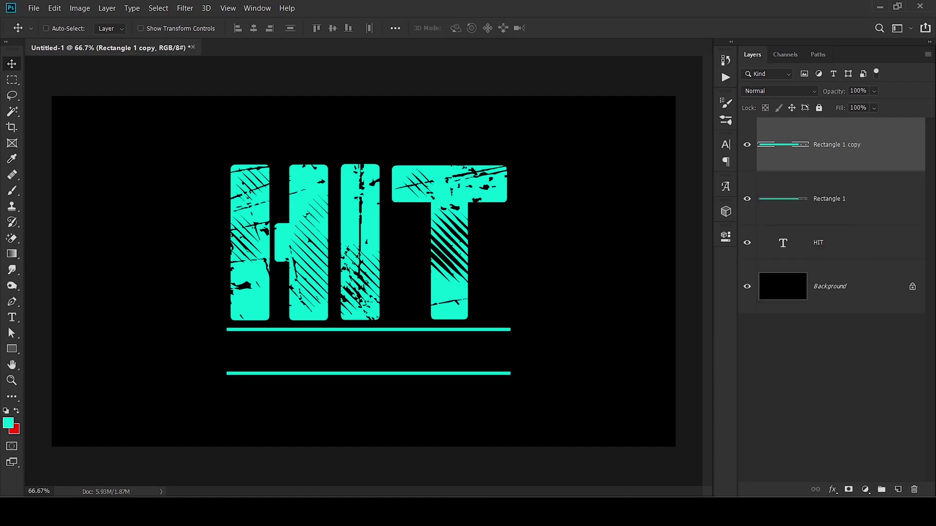
# Add a new text layer reading 'THE 2ND CASE'
pyautogui.press('t')
pyautogui.click(155, 296)
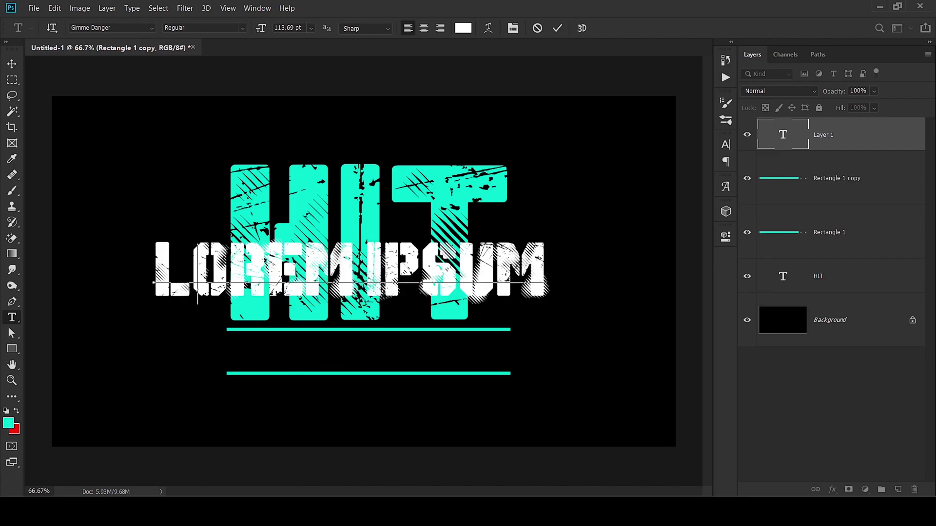
pyautogui.write('THE2')
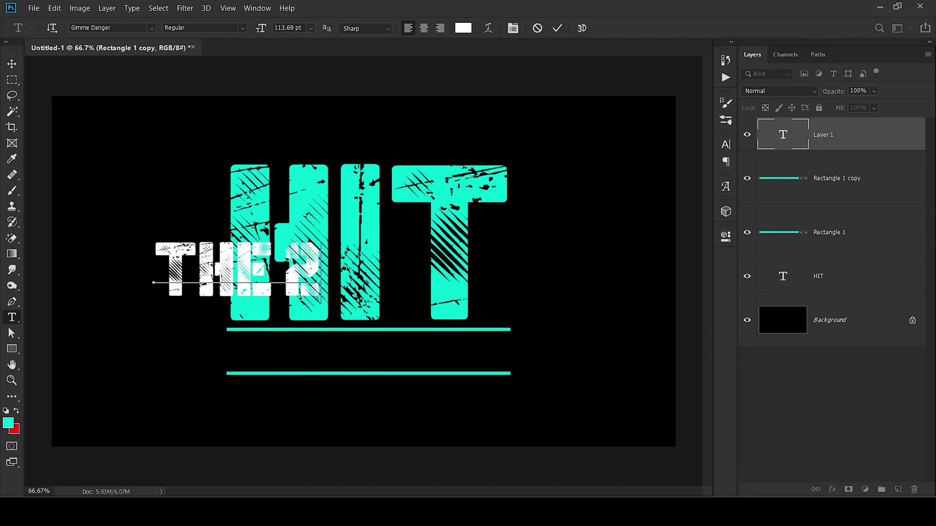
pyautogui.write('M')
pyautogui.press('BackSpace')
pyautogui.write('ND')
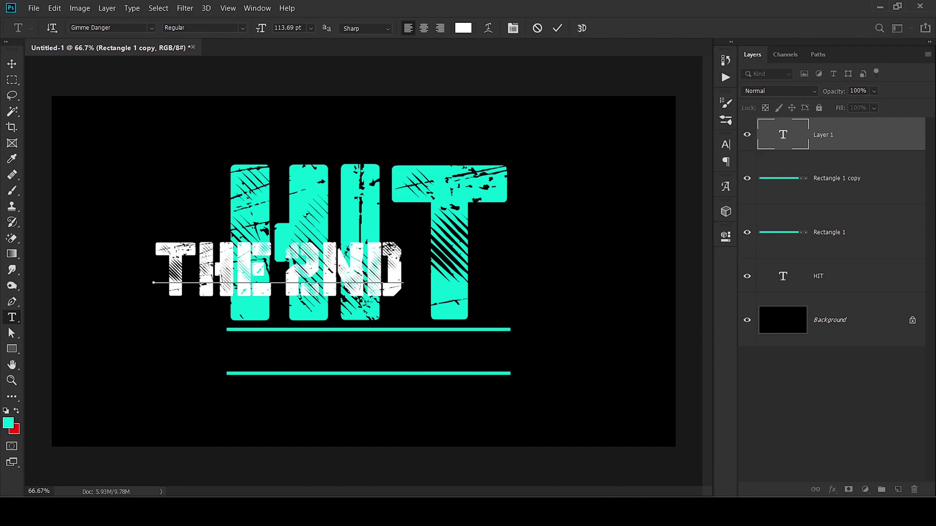
pyautogui.write(' CAS')
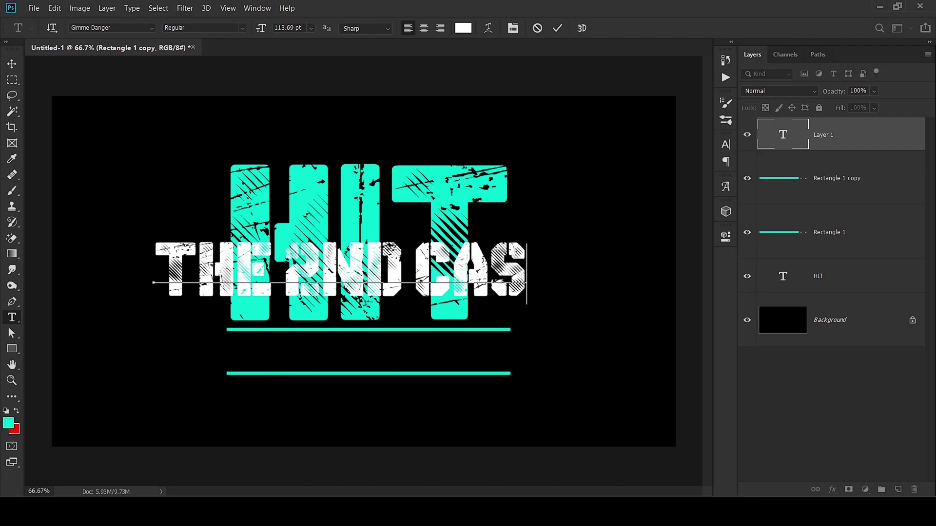
pyautogui.write('E')
# Set the subtitle's font to OldNewspaperTypes
pyautogui.hotkey('ctrl', 'a')
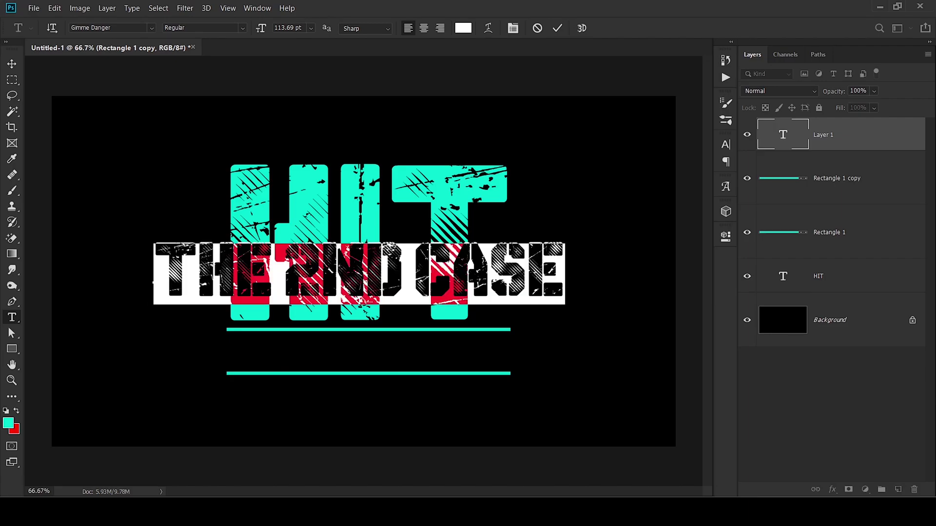
pyautogui.click(97, 28)
pyautogui.write('ol')
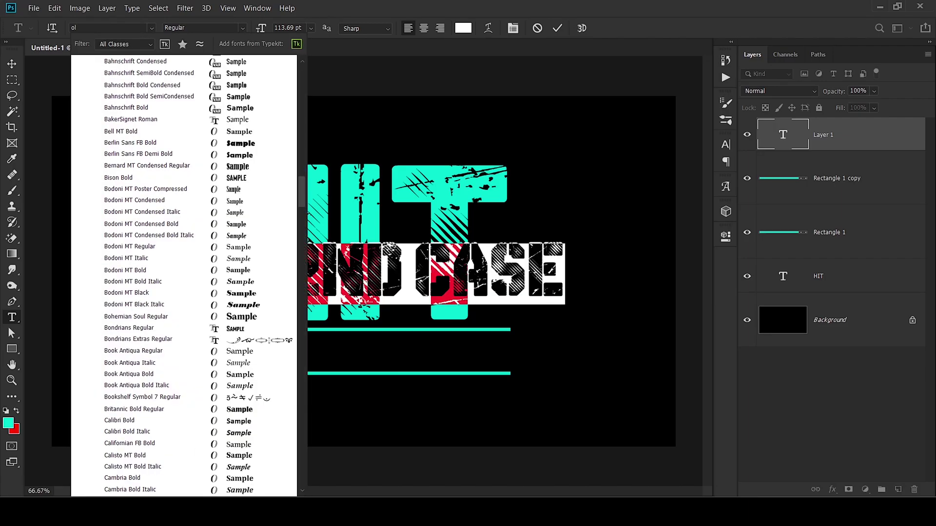
pyautogui.write('d')
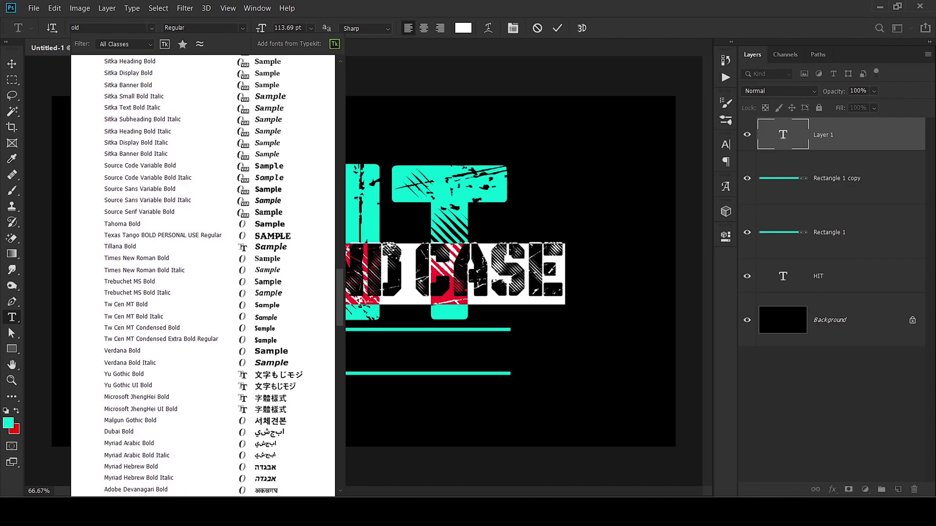
pyautogui.write(' ew')
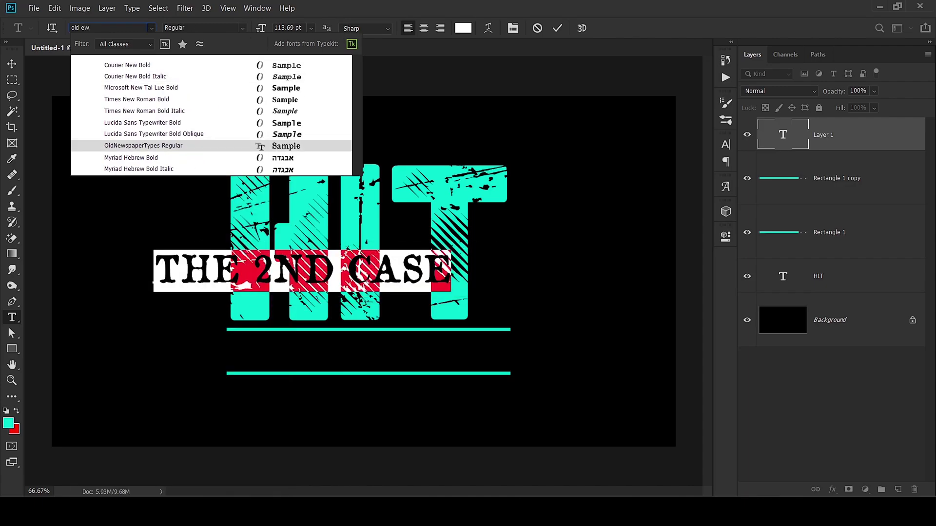
pyautogui.click(143, 145)
# Move THE 2ND CASE below HIT and make ND superscript
pyautogui.hotkey('ctrl', 'Return')
pyautogui.press('v')
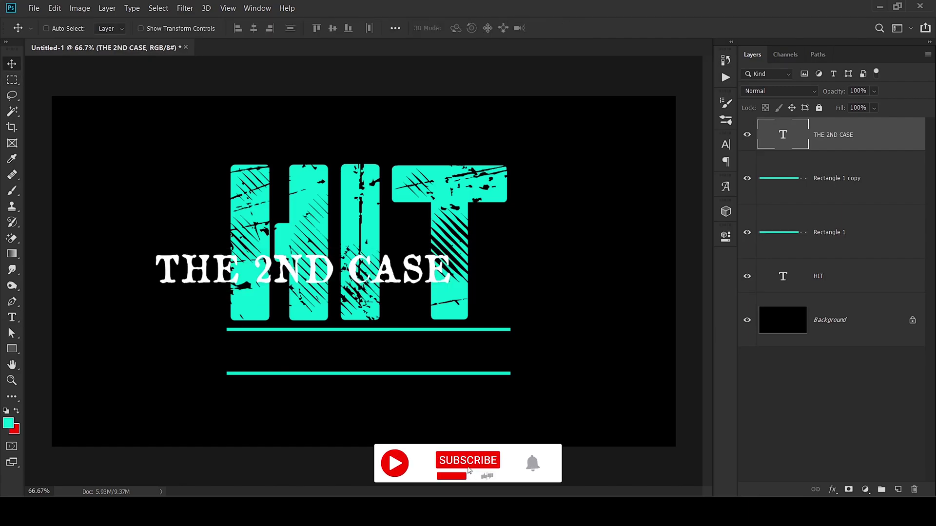
pyautogui.moveTo(290, 249)
pyautogui.mouseDown()
pyautogui.moveTo(348, 325)
pyautogui.moveTo(390, 347)
pyautogui.mouseUp()
pyautogui.press('t')
pyautogui.click(725, 144)
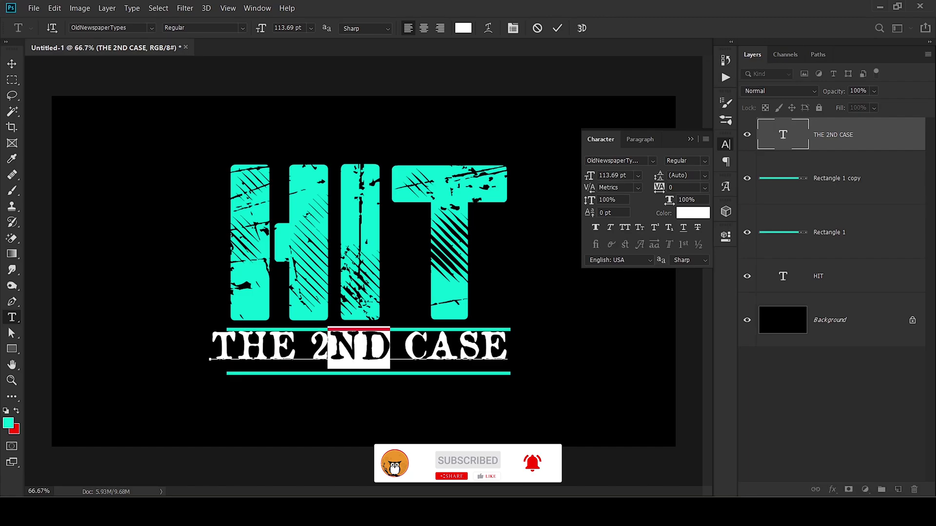
pyautogui.click(654, 228)
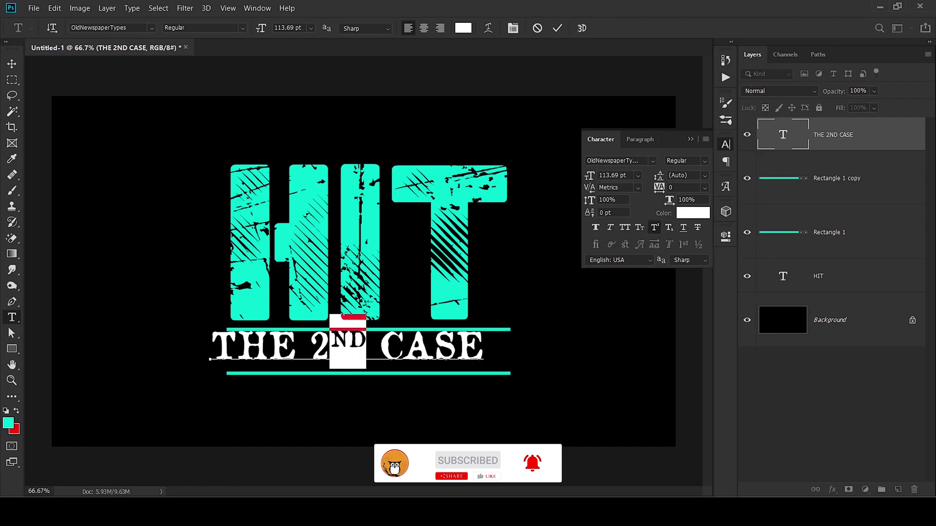
# Centre the subtitle between the two teal lines and open the foreground colour picker
pyautogui.click(12, 63)
pyautogui.moveTo(384, 338); pyautogui.dragTo(403, 344)
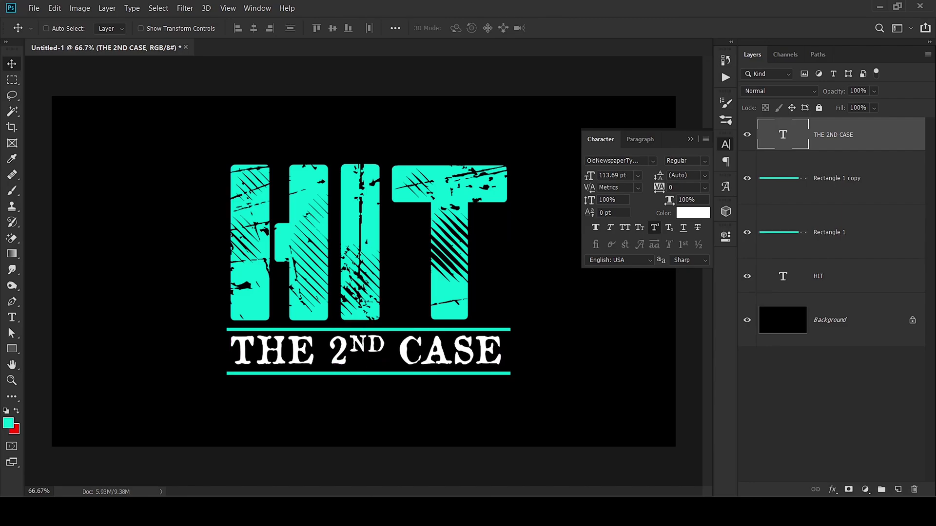
pyautogui.click(8, 423)
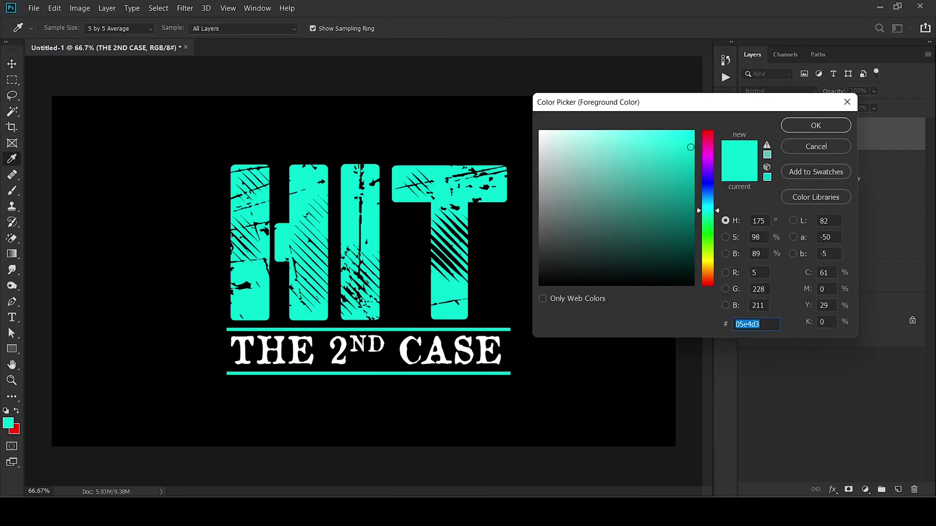
# Apply the teal colour to the subtitle, then select the HIT layer
pyautogui.click(815, 126)
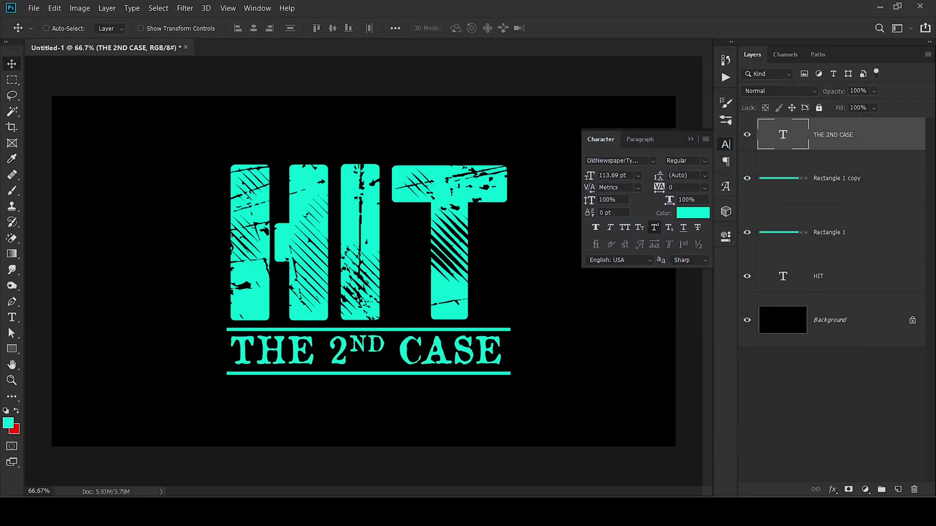
pyautogui.click(839, 276)
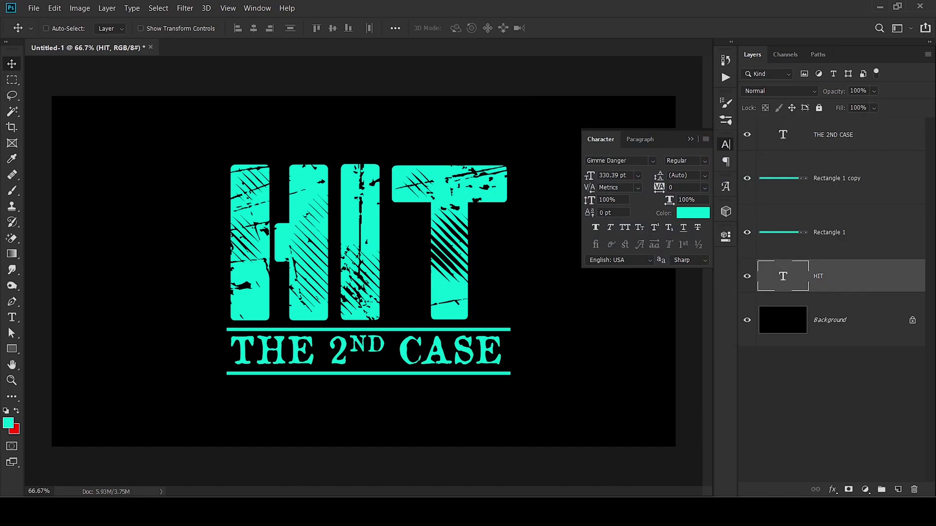
pyautogui.click(690, 139)
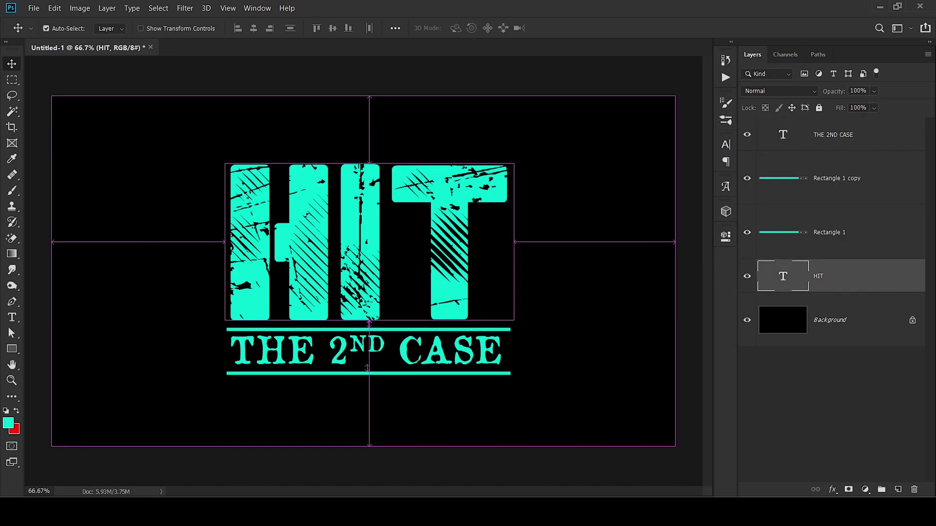
# Open 'Finger print.png' as a separate document
pyautogui.hotkey('ctrl', 'o')
pyautogui.click(142, 107)
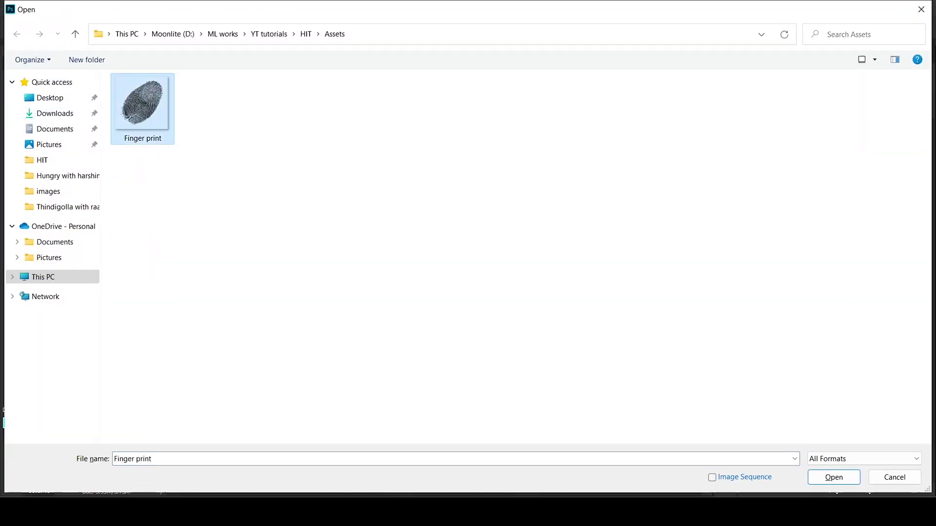
pyautogui.click(834, 477)
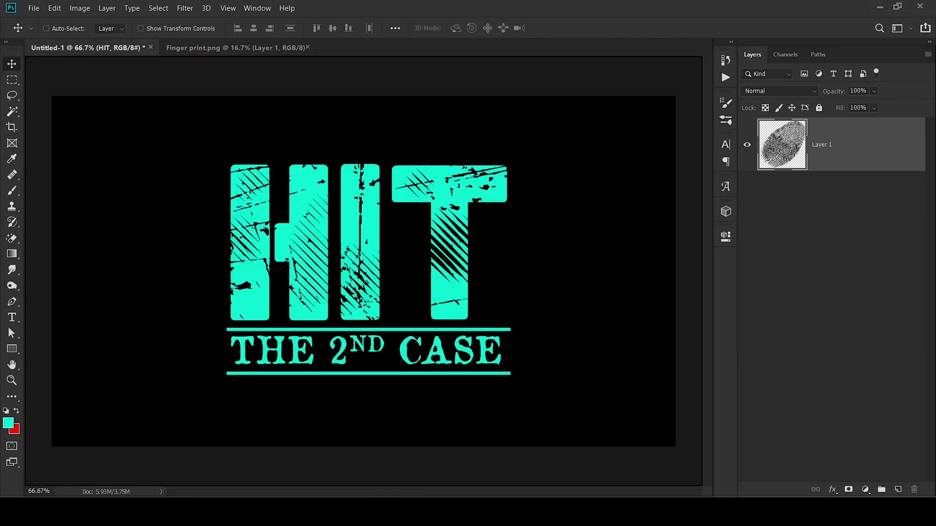
# Bring the fingerprint into the title document as a smart object scaled to 15%
pyautogui.moveTo(390, 261); pyautogui.dragTo(363, 270)
pyautogui.rightClick(845, 287)
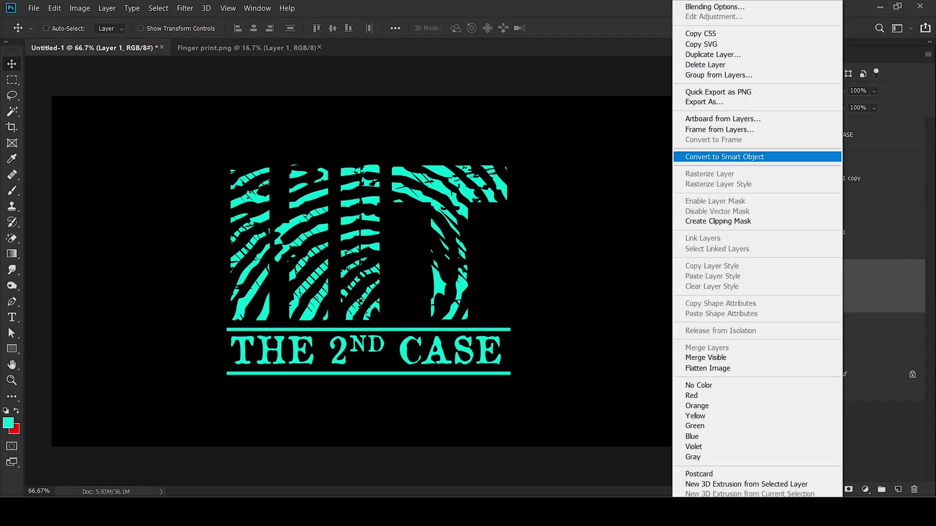
pyautogui.click(706, 157)
pyautogui.hotkey('ctrl', 't')
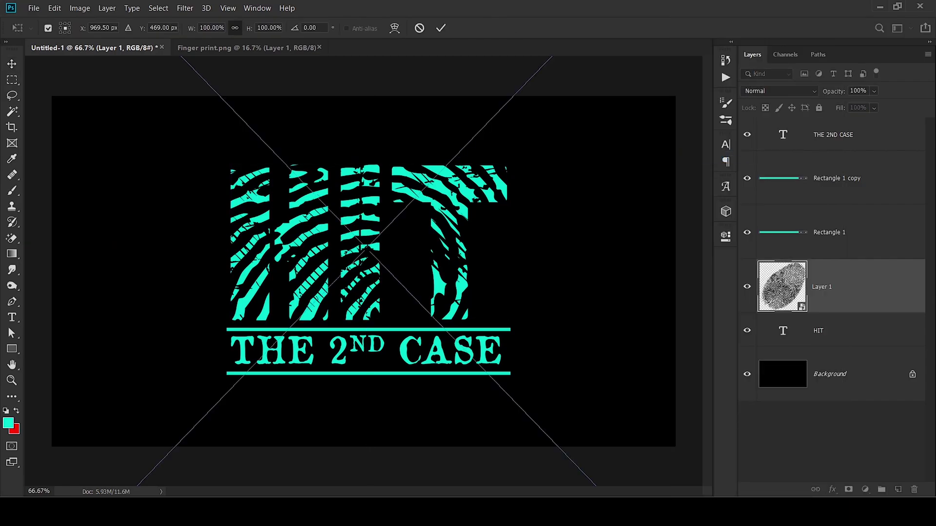
pyautogui.write('25')
pyautogui.press('Return')
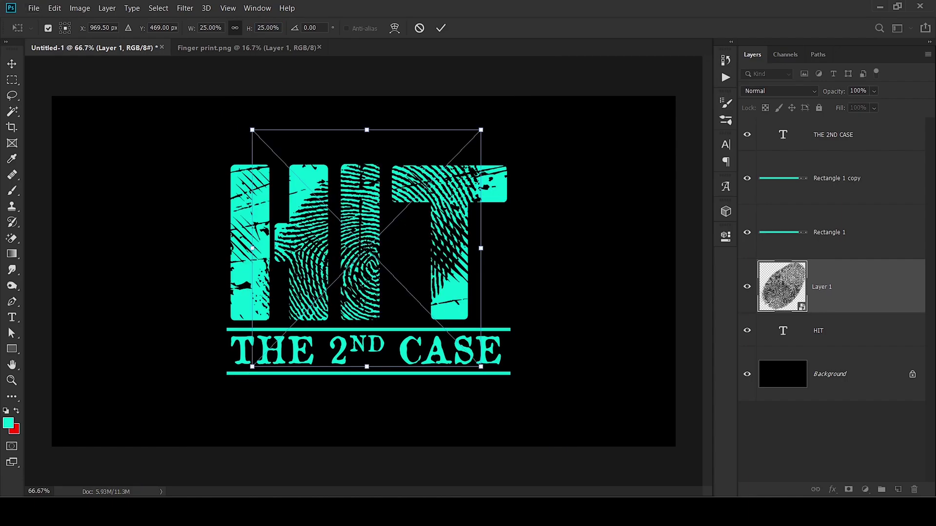
pyautogui.doubleClick(204, 28)
pyautogui.write('15')
pyautogui.press('Return')
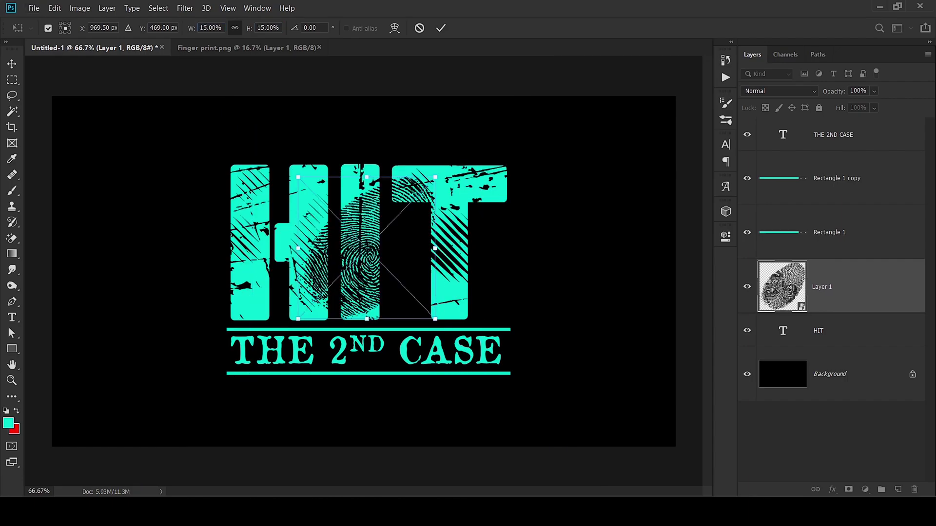
pyautogui.press('Return')
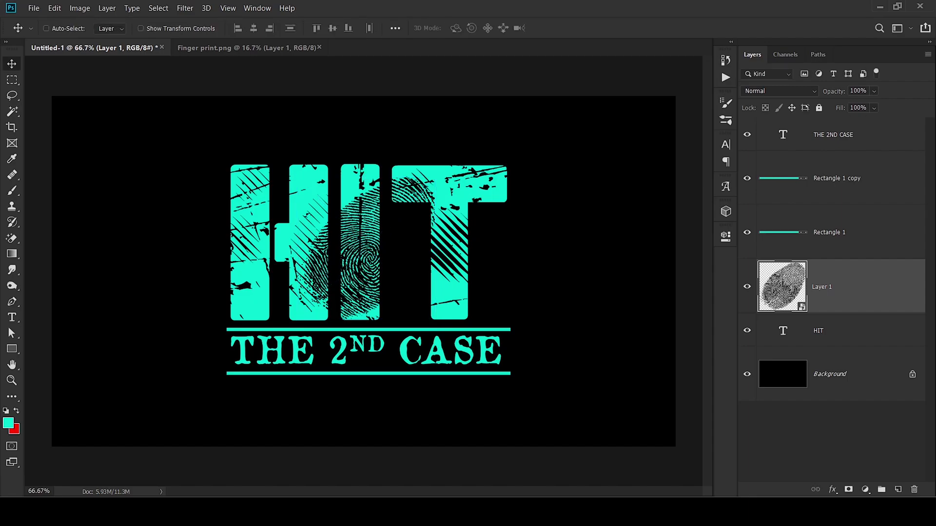
# Move the fingerprint over the T and clip it into the title text
pyautogui.moveTo(412, 241); pyautogui.dragTo(414, 215)
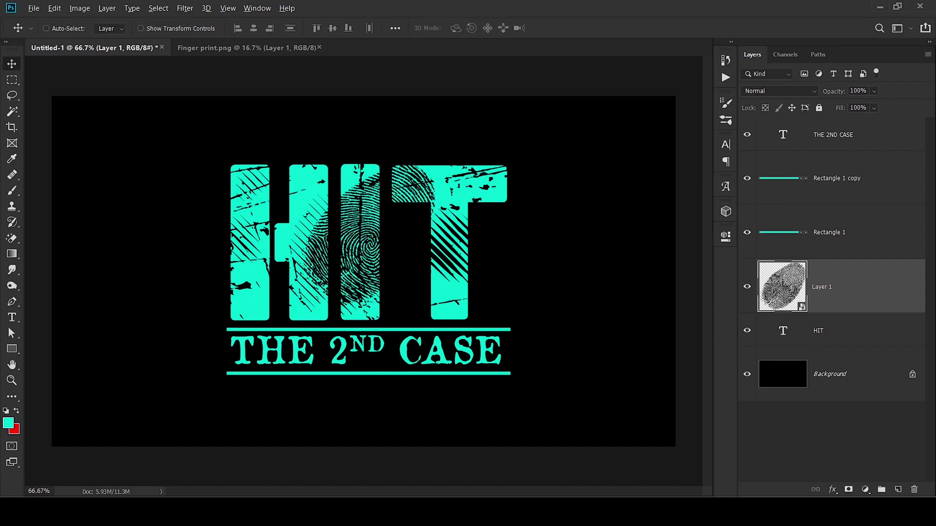
pyautogui.hotkey('ctrl', 'alt', 'g')
pyautogui.click(747, 374)
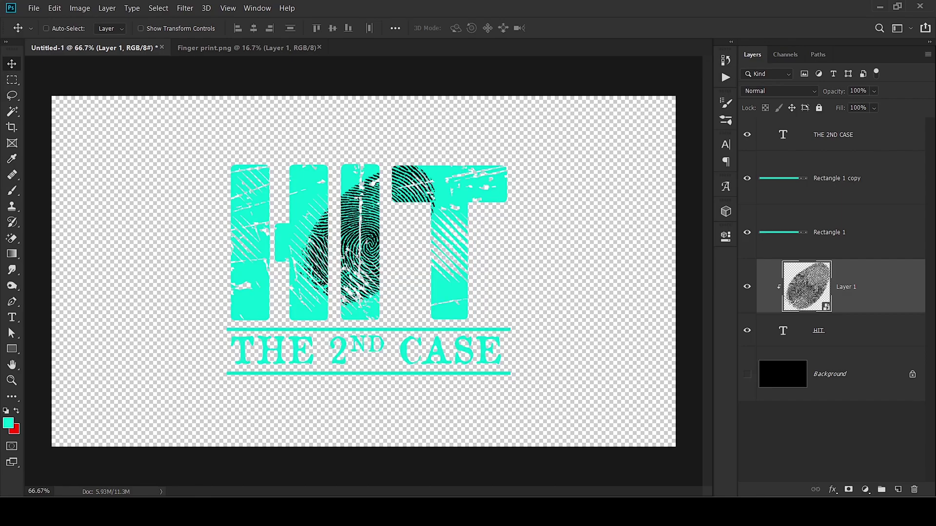
pyautogui.click(747, 374)
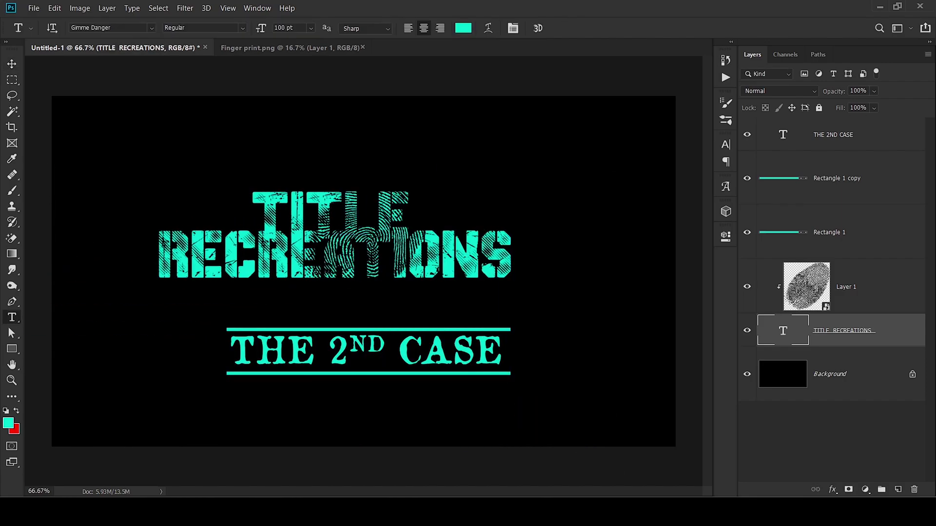
# Set the TITLE RECREATIONS text leading to 300 pt
pyautogui.doubleClick(783, 330)
pyautogui.click(725, 144)
pyautogui.click(705, 175)
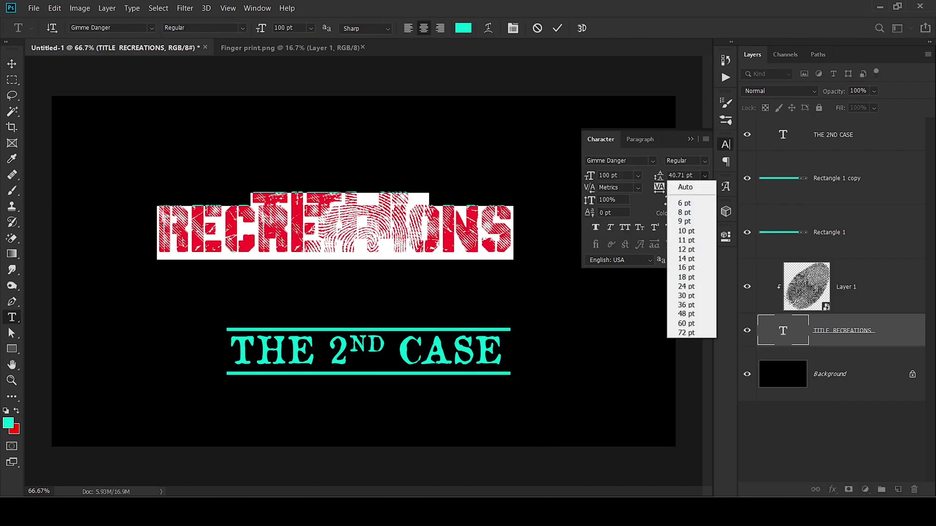
pyautogui.click(686, 332)
pyautogui.doubleClick(680, 175)
pyautogui.write('300')
pyautogui.press('Return')
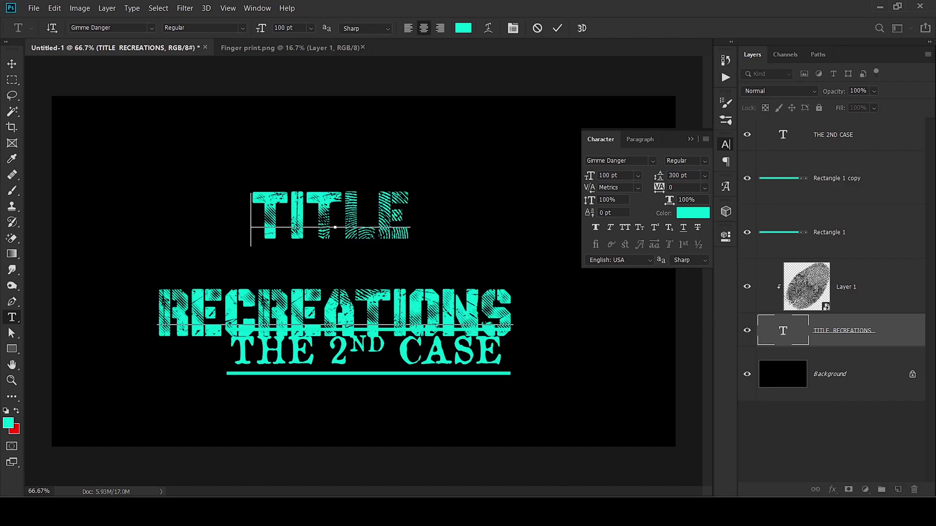
# Enlarge the word TITLE to 300 pt font size
pyautogui.hotkey('shift', 'End')
pyautogui.doubleClick(609, 175)
pyautogui.write('350')
pyautogui.press('Return')
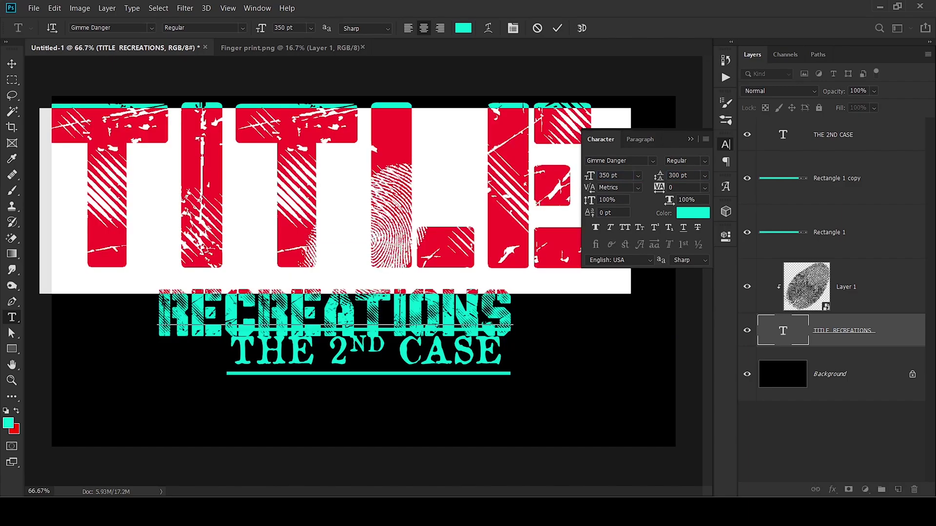
pyautogui.doubleClick(609, 175)
pyautogui.write('300')
pyautogui.press('Return')
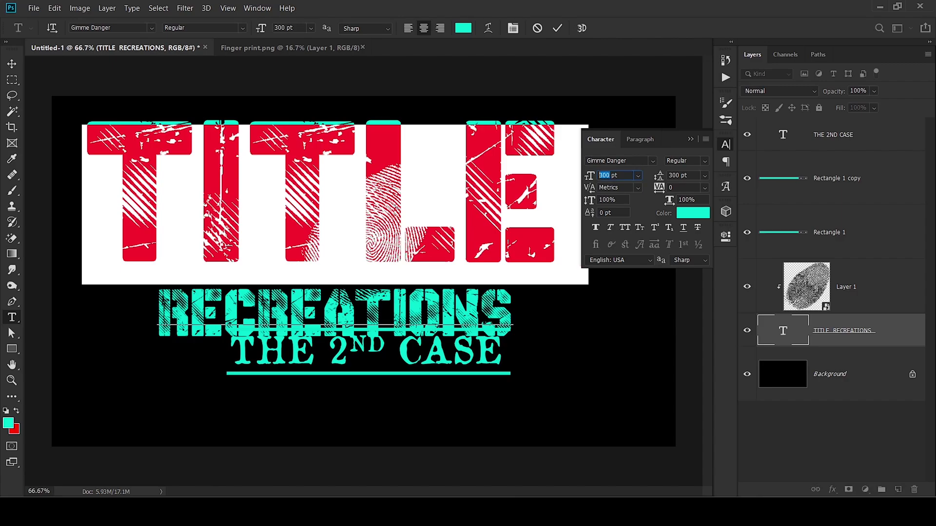
pyautogui.hotkey('ctrl', 'a')
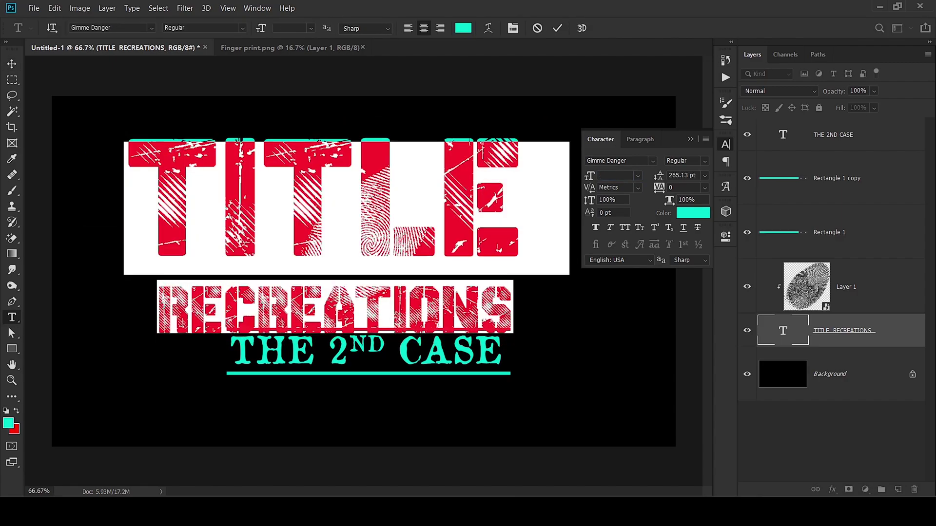
pyautogui.hotkey('ctrl', 'Return')
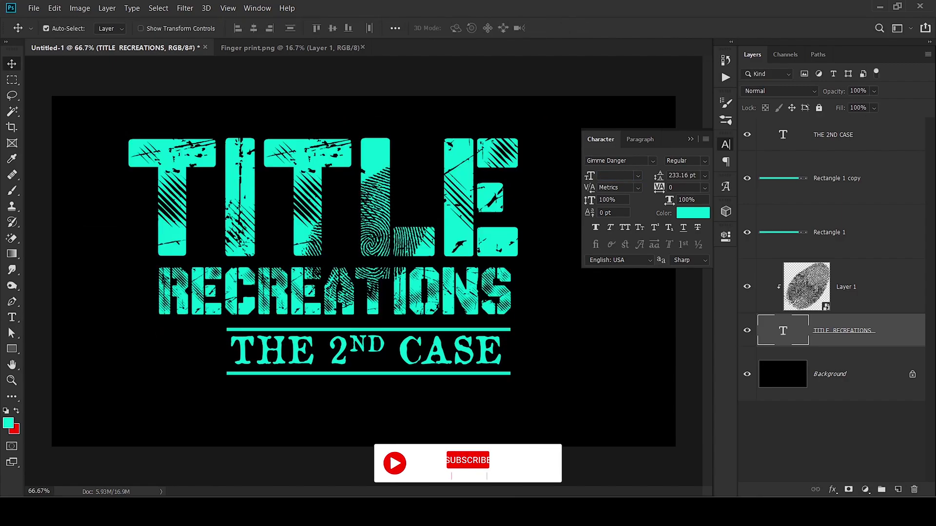
# Shift the fingerprint onto the L and E, then lower all the title artwork slightly
pyautogui.moveTo(438, 205); pyautogui.dragTo(541, 195)
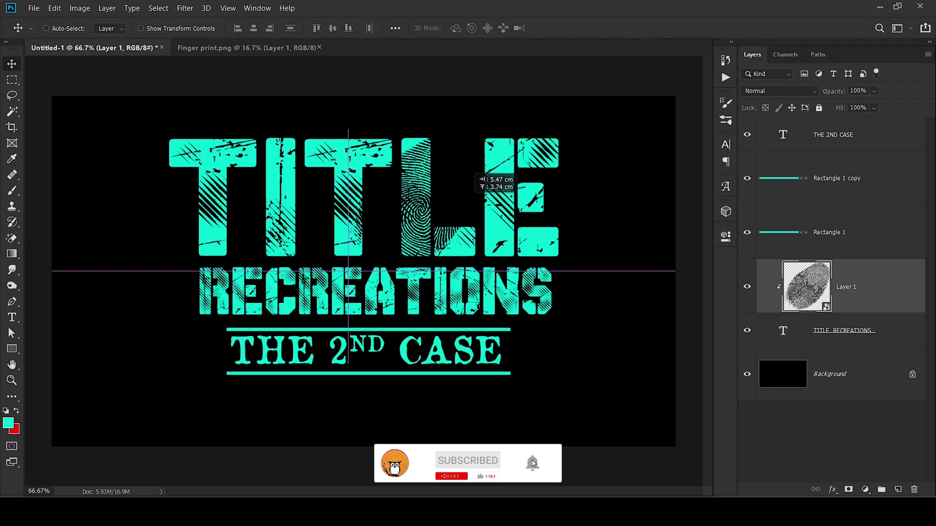
pyautogui.click(843, 331)
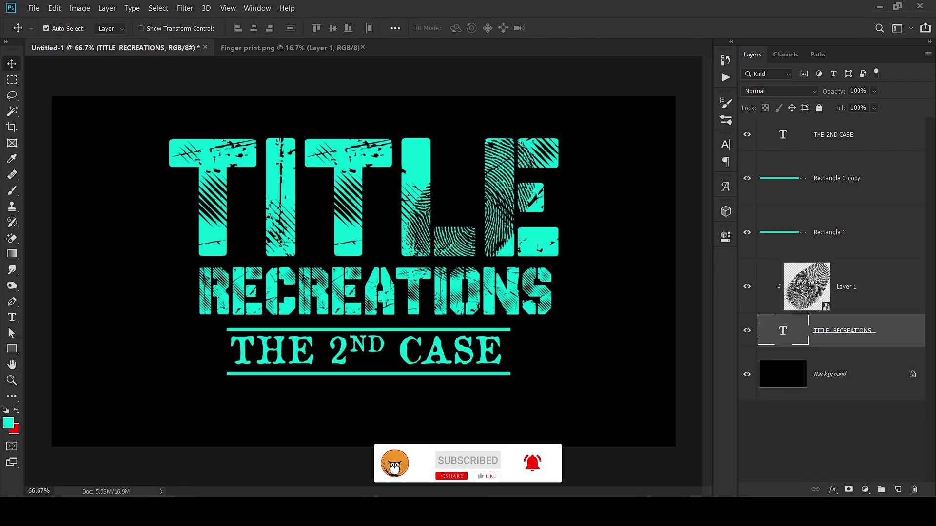
pyautogui.click(843, 178)
pyautogui.click(844, 135)
pyautogui.keyDown('shift'); pyautogui.click(843, 331); pyautogui.keyUp('shift')
pyautogui.moveTo(366, 243); pyautogui.dragTo(366, 267)
# Retype the subtitle as 'Season - 2' in All Caps and recentre it between the lines
pyautogui.doubleClick(783, 135)
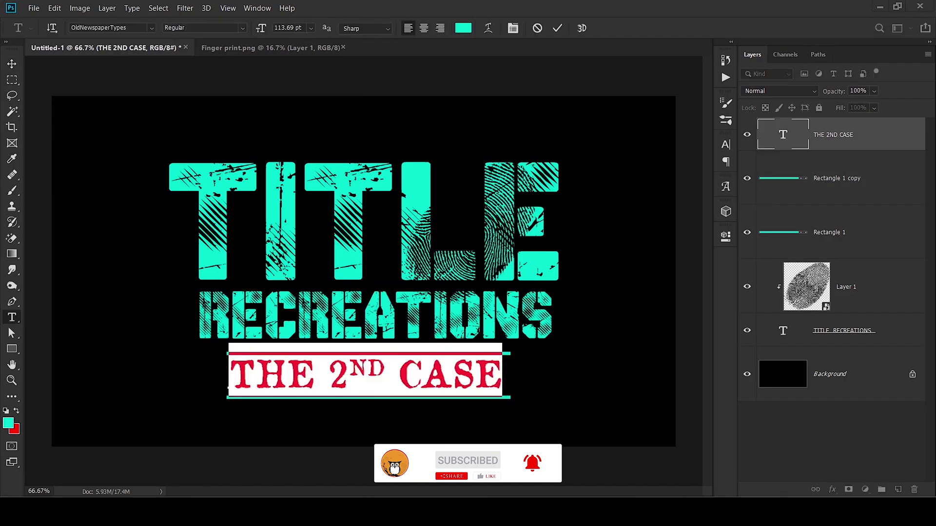
pyautogui.write('Season - 2')
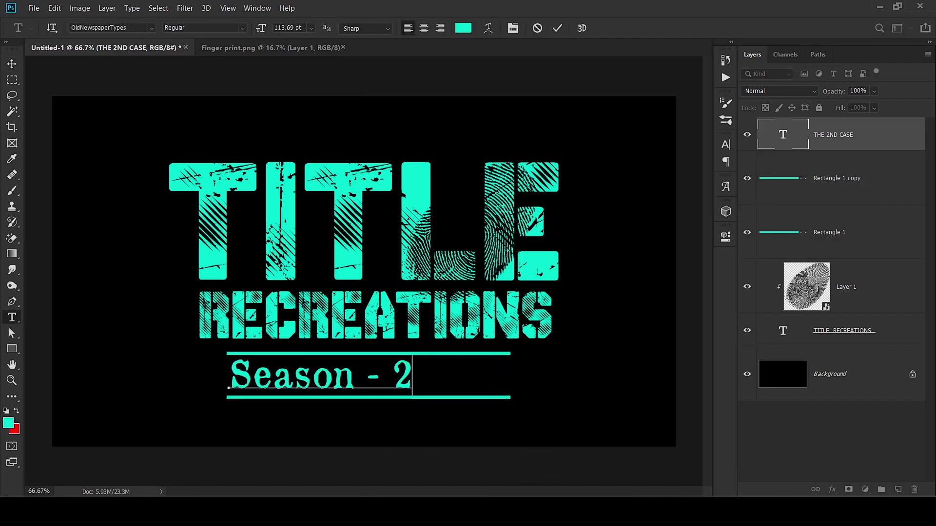
pyautogui.doubleClick(291, 375)
pyautogui.click(726, 145)
pyautogui.click(624, 227)
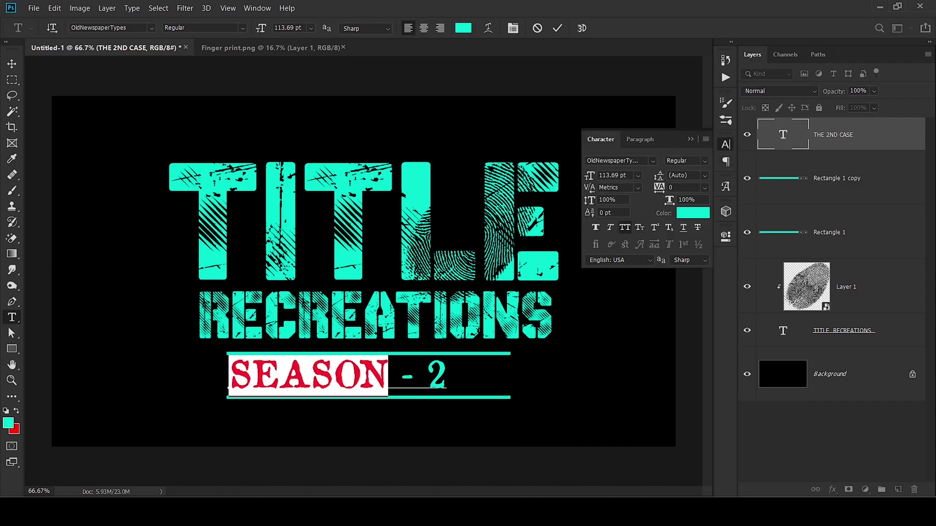
pyautogui.hotkey('ctrl', 'a')
pyautogui.hotkey('ctrl', 'Return')
pyautogui.moveTo(336, 375); pyautogui.dragTo(368, 375)
# Widen both teal lines evenly from their centre to span the title
pyautogui.click(836, 177)
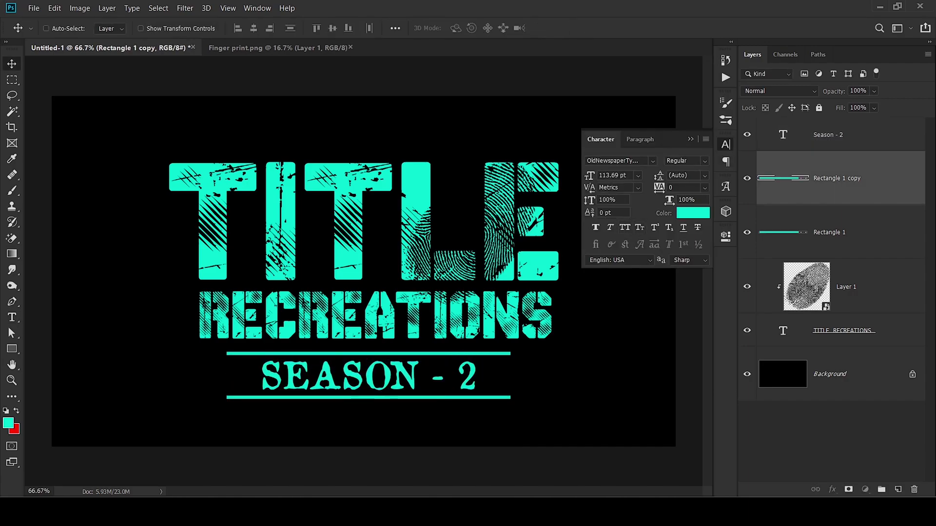
pyautogui.keyDown('shift'); pyautogui.click(828, 232); pyautogui.keyUp('shift')
pyautogui.hotkey('ctrl', 't')
pyautogui.moveTo(510, 375); pyautogui.dragTo(558, 375)
pyautogui.click(726, 144)
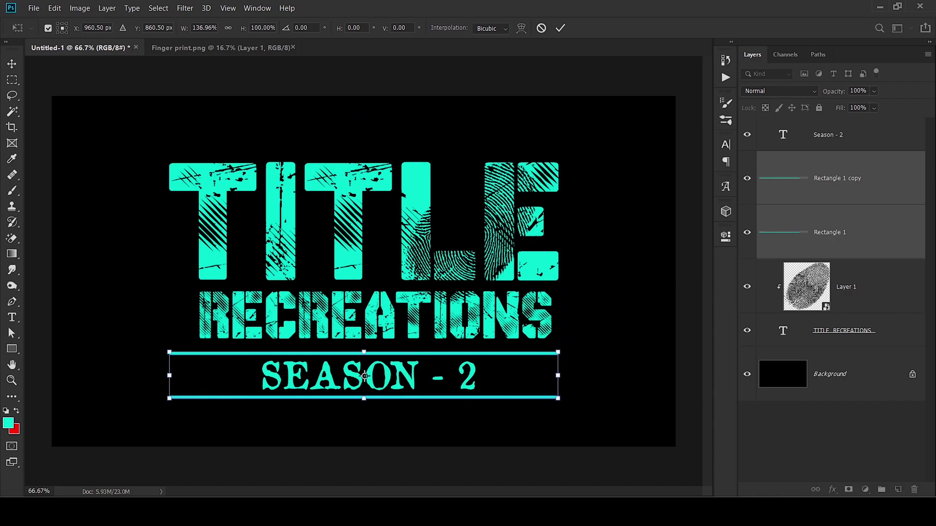
pyautogui.press('Return')
pyautogui.click(829, 232)
# Align all title, subtitle, line and background layers to horizontal centres
pyautogui.click(829, 134)
pyautogui.keyDown('shift'); pyautogui.click(829, 232); pyautogui.keyUp('shift')
pyautogui.keyDown('ctrl'); pyautogui.click(844, 331); pyautogui.keyUp('ctrl')
pyautogui.keyDown('ctrl'); pyautogui.click(858, 374); pyautogui.keyUp('ctrl')
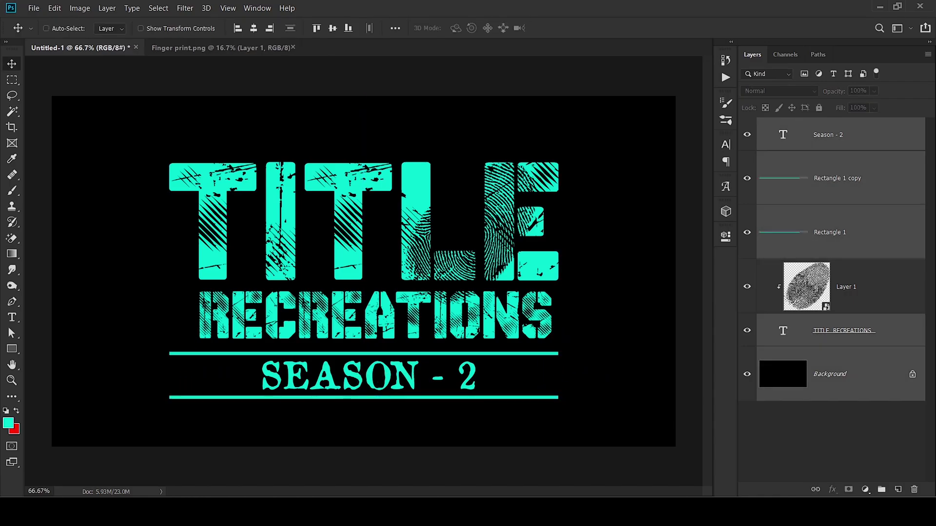
pyautogui.click(253, 28)
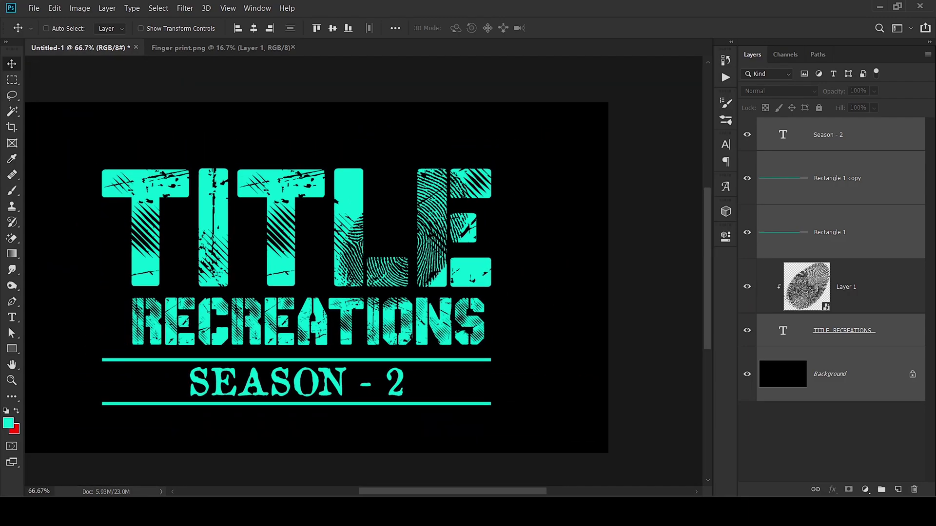
# Set the TITLE RECREATIONS text colour to ff0000
pyautogui.click(844, 330)
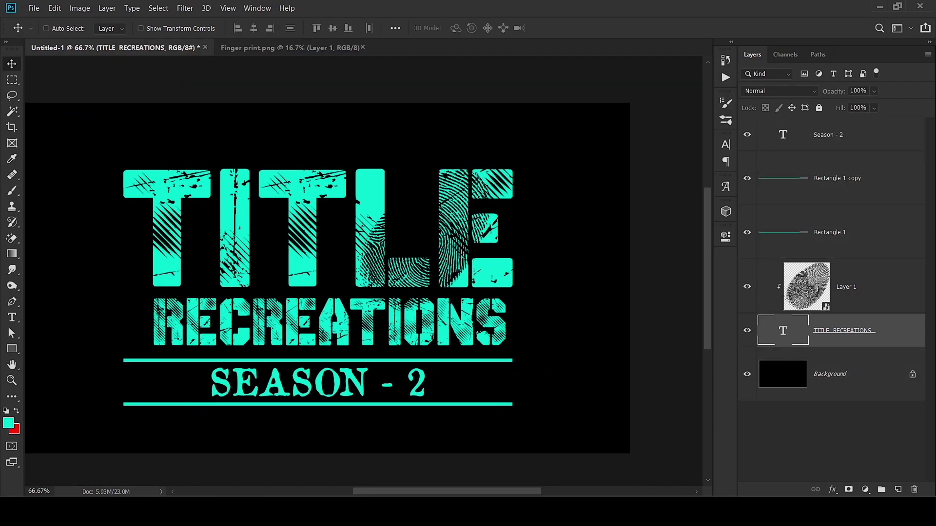
pyautogui.click(726, 144)
pyautogui.click(693, 212)
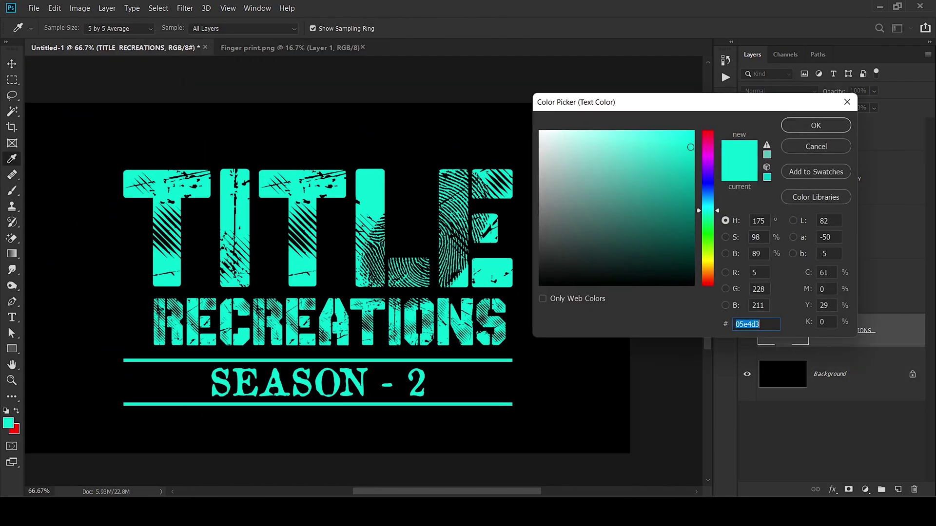
pyautogui.write('ff0000')
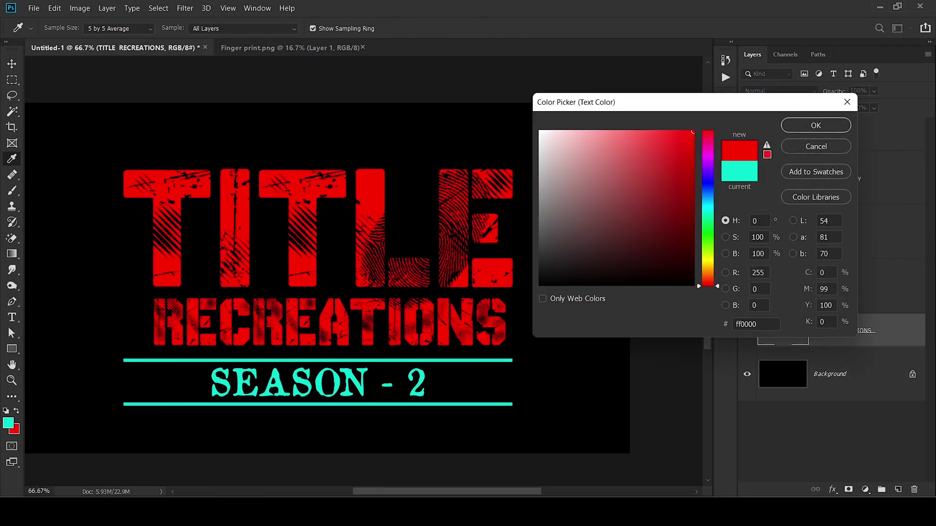
pyautogui.press('Return')
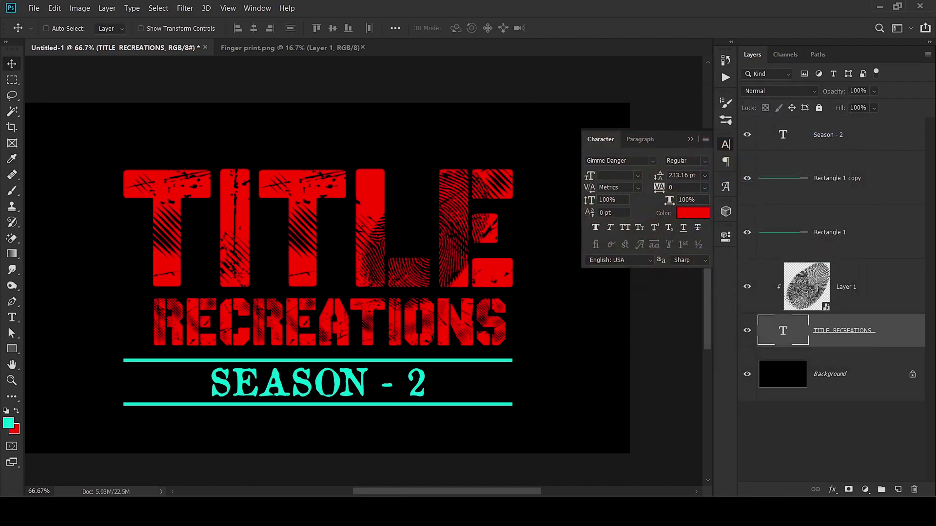
# Fill both horizontal line shapes with red
pyautogui.click(838, 178)
pyautogui.keyDown('ctrl'); pyautogui.click(838, 232); pyautogui.keyUp('ctrl')
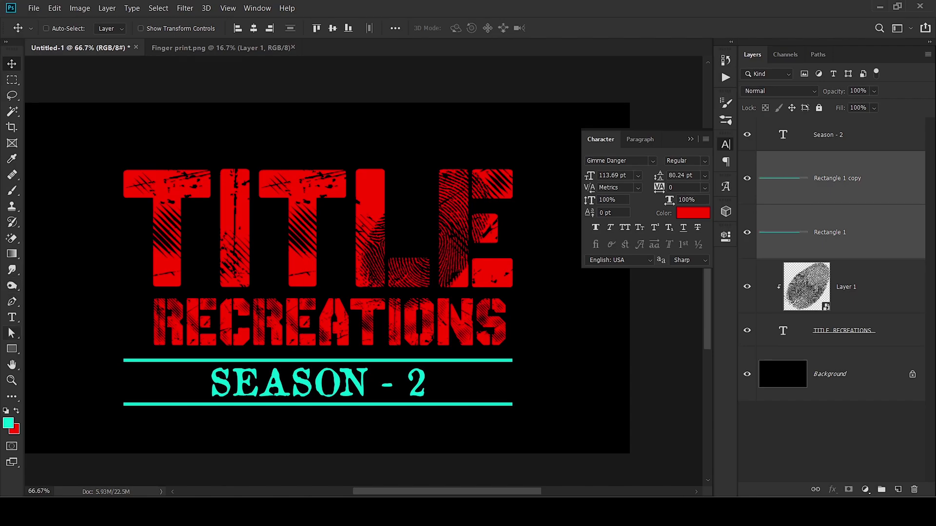
pyautogui.click(11, 349)
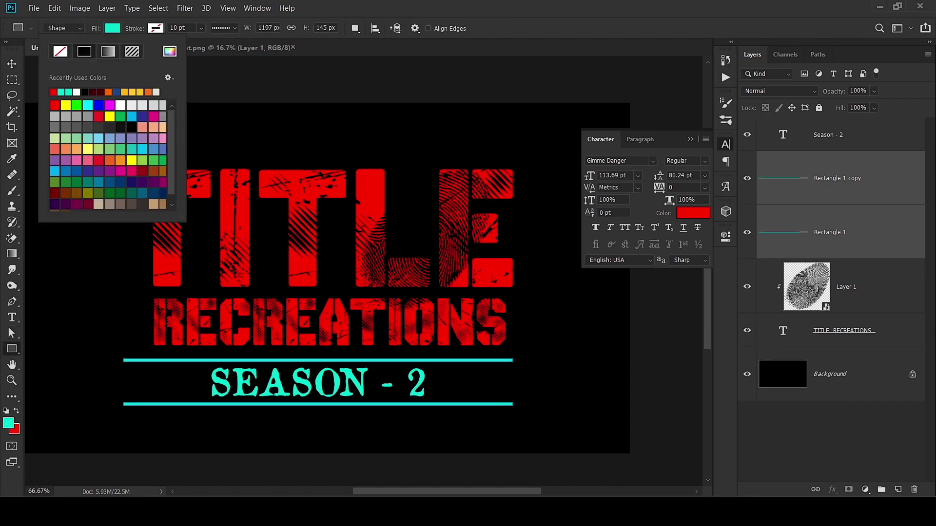
pyautogui.click(54, 106)
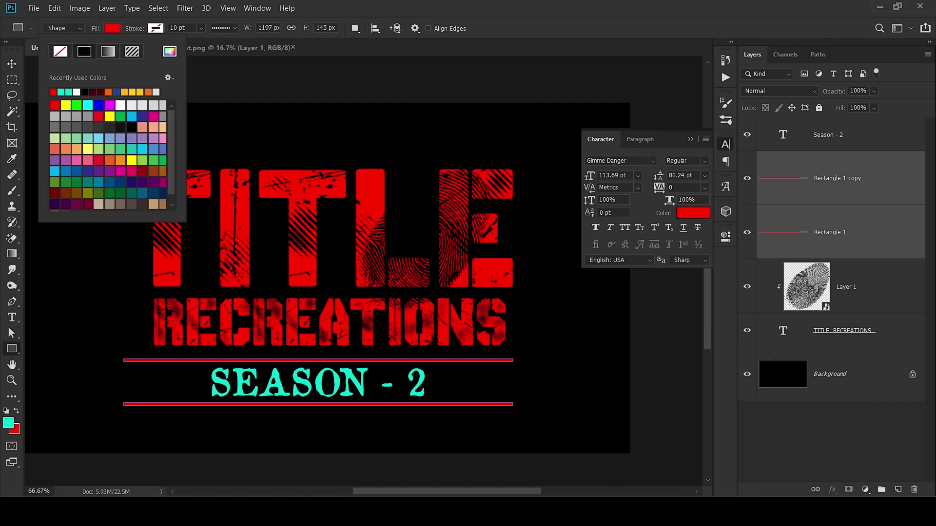
pyautogui.press('Escape')
# Set the SEASON - 2 subtitle text colour to ff0000
pyautogui.hotkey('alt', ']')
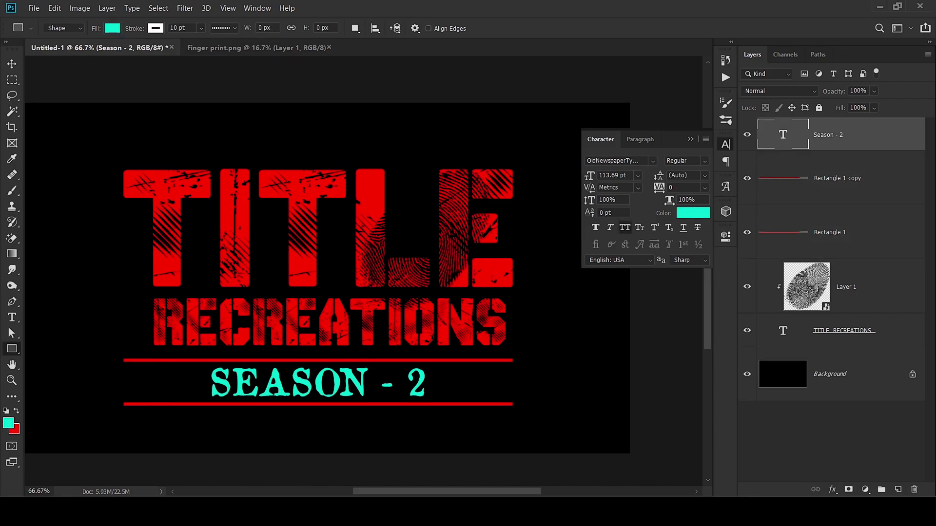
pyautogui.click(693, 212)
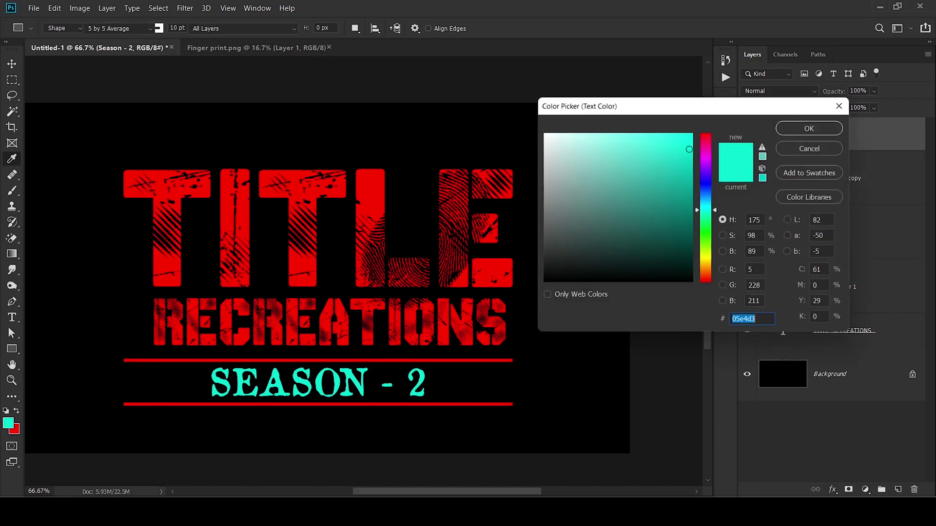
pyautogui.write('ff0000')
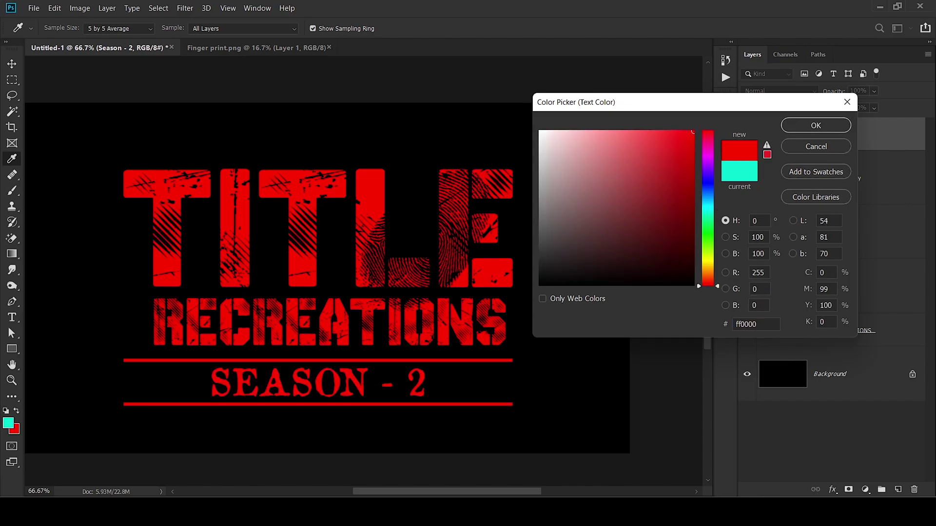
pyautogui.click(816, 125)
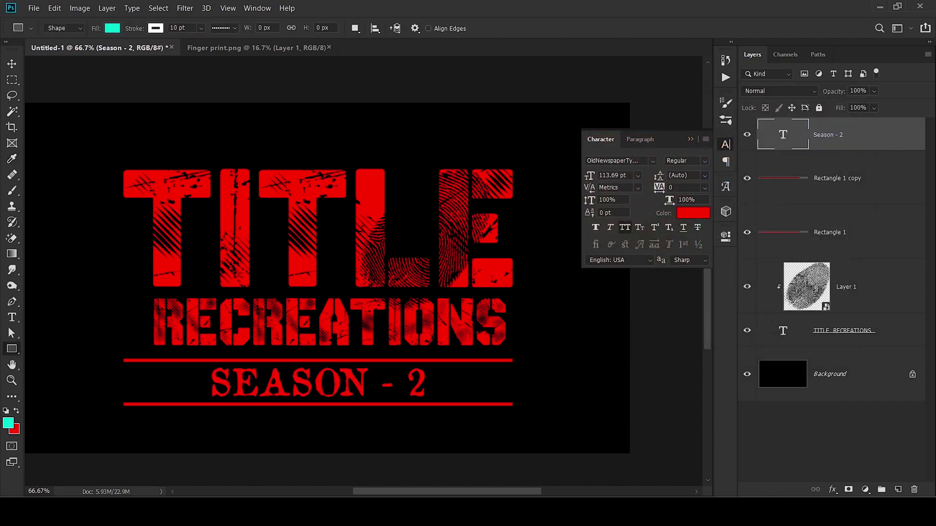
pyautogui.keyDown('shift'); pyautogui.click(842, 330); pyautogui.keyUp('shift')
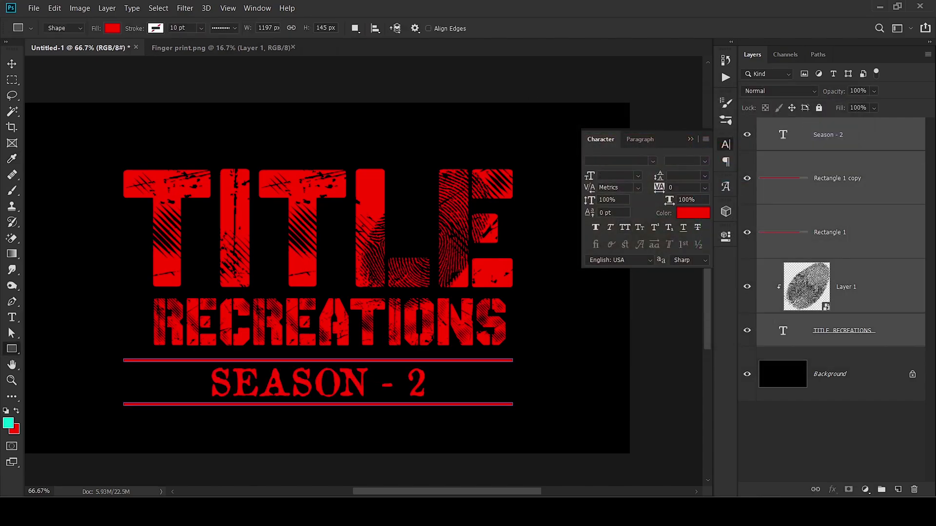
# Group the five selected artwork layers into Group 1 with Ctrl+G
pyautogui.hotkey('ctrl', 'g')
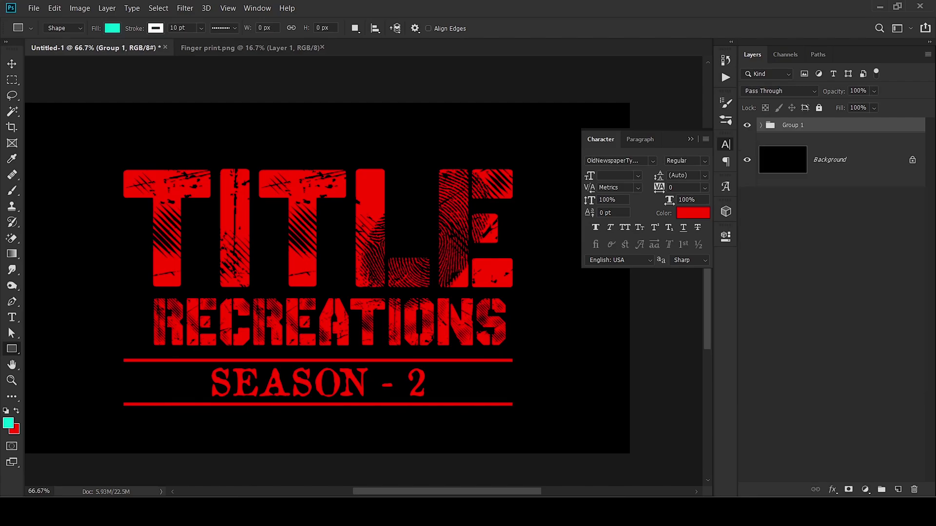